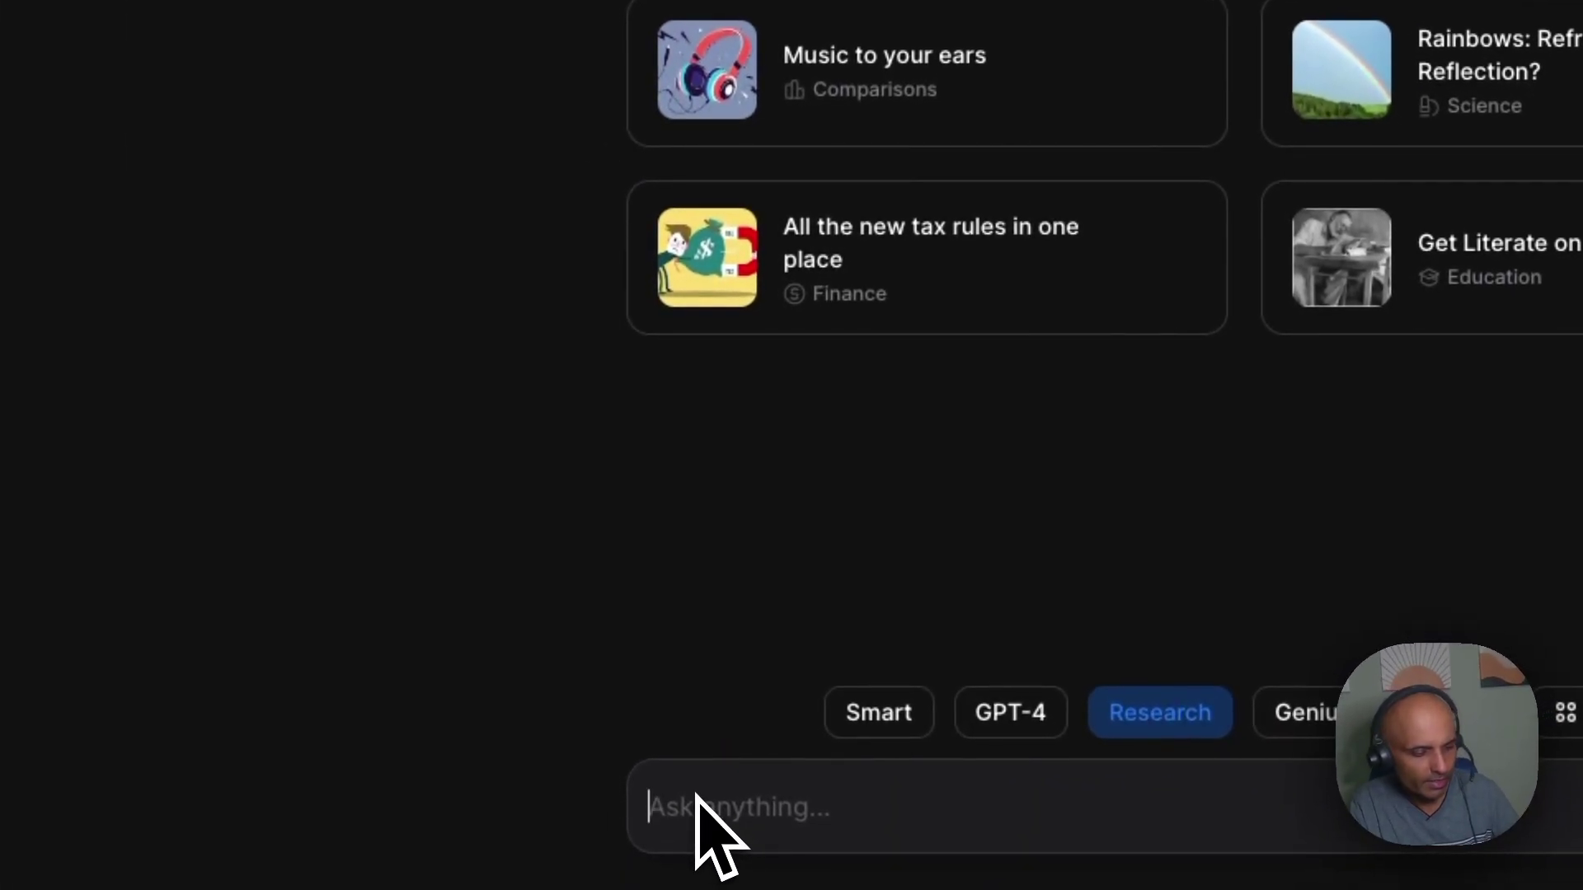
Paste the research prompt requesting 2024 and future NOSQL database trends, shifts in customer needs and target-audience personas for each trend
{"action": "key", "text": "ctrl+v"}
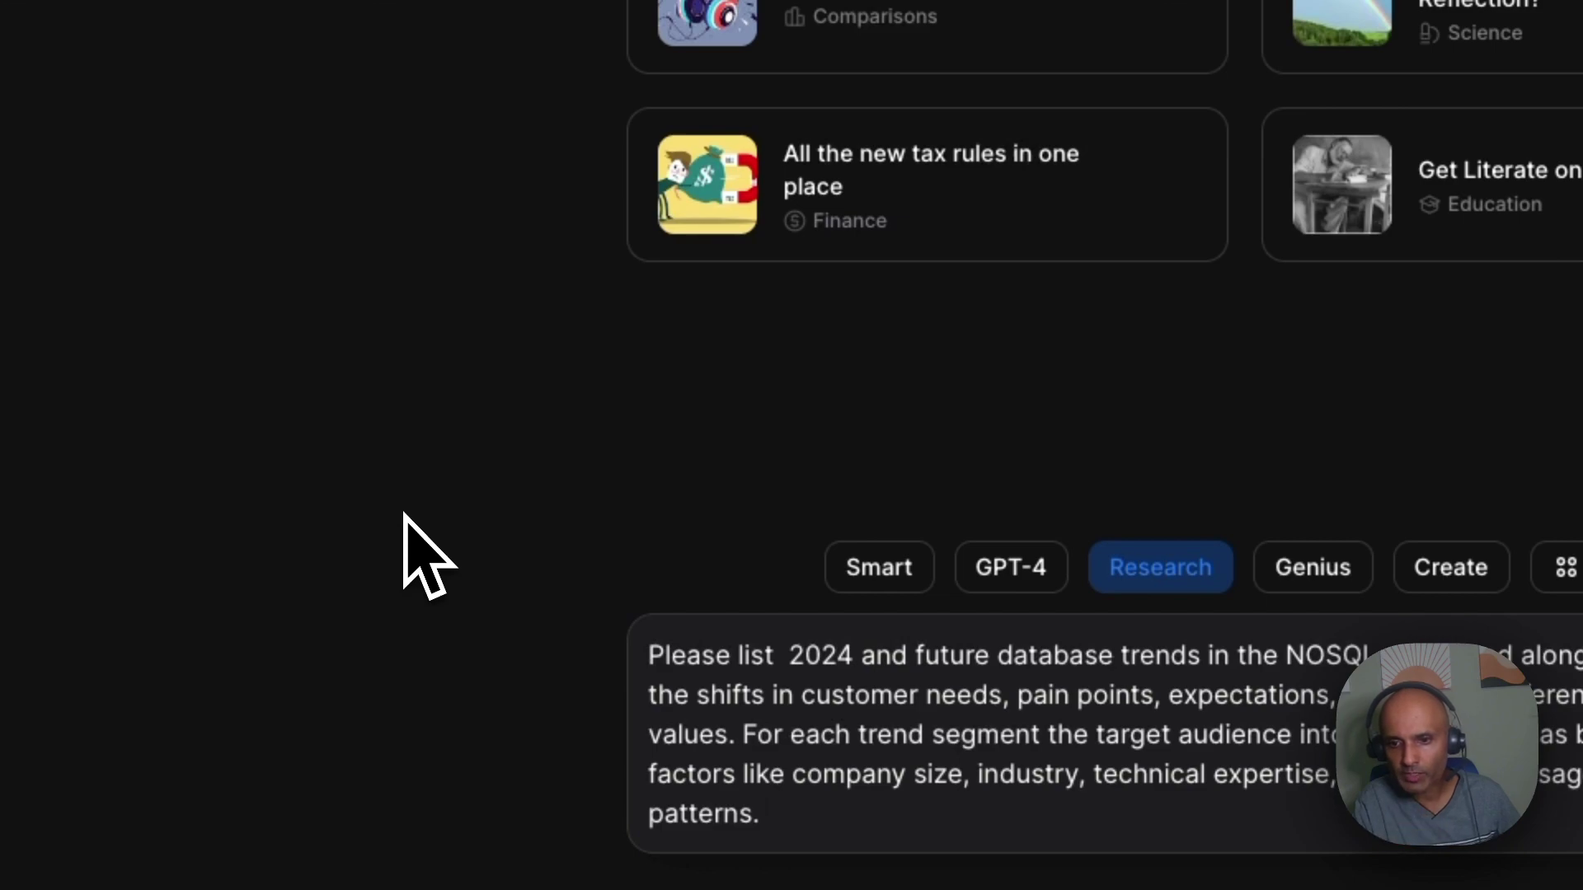
Enclose the word "database" before "trends" in the prompt in angle brackets as a placeholder
{"action": "double_click", "coordinate": [1028, 655]}
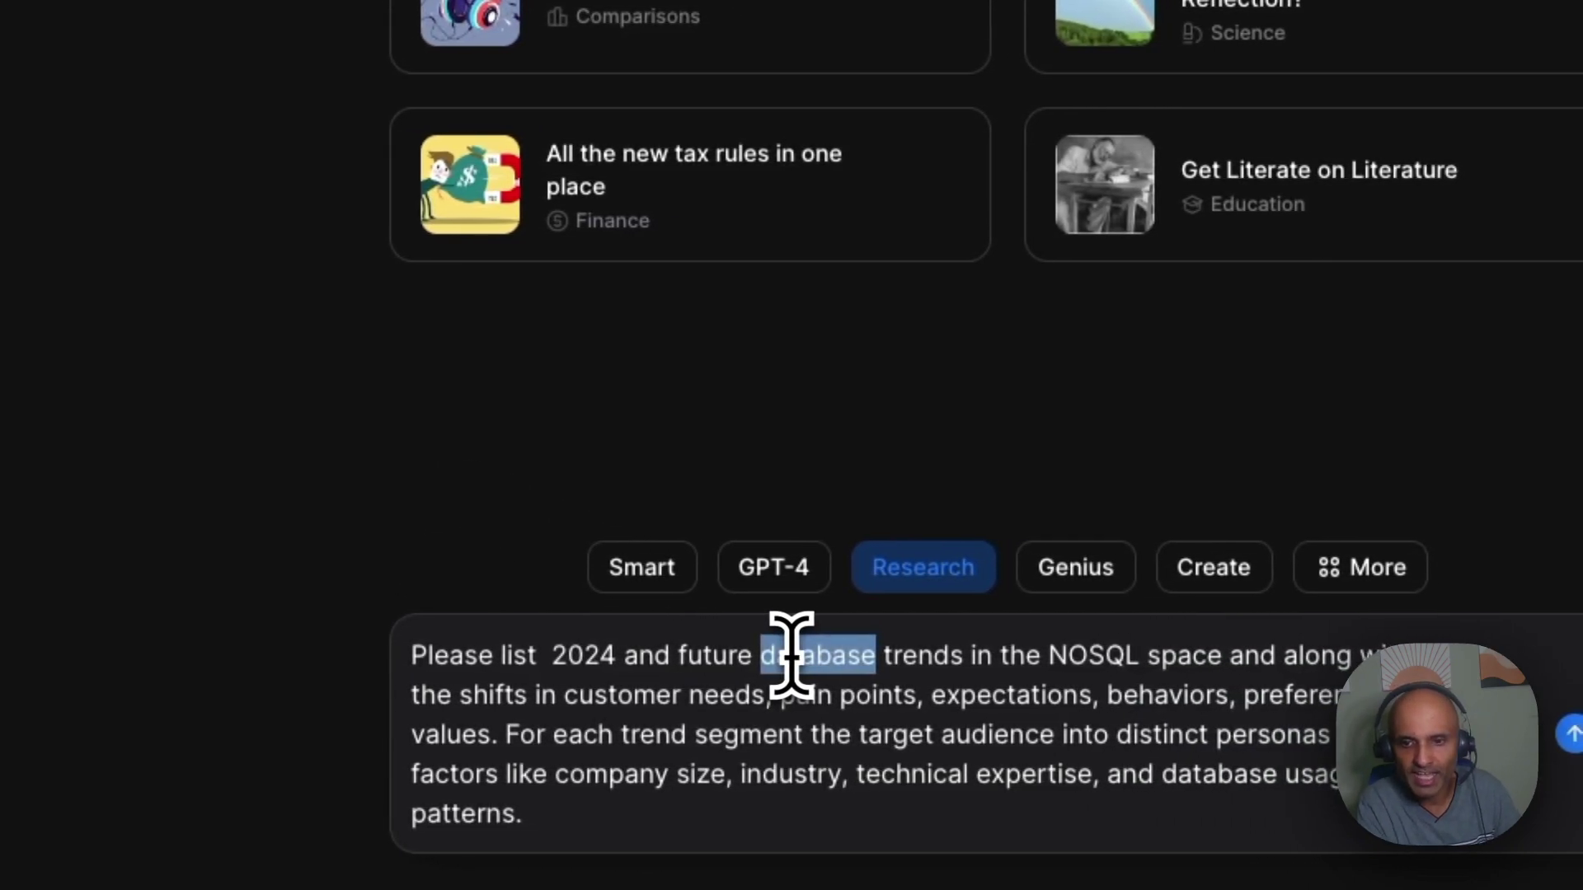
{"action": "left_click", "coordinate": [790, 655]}
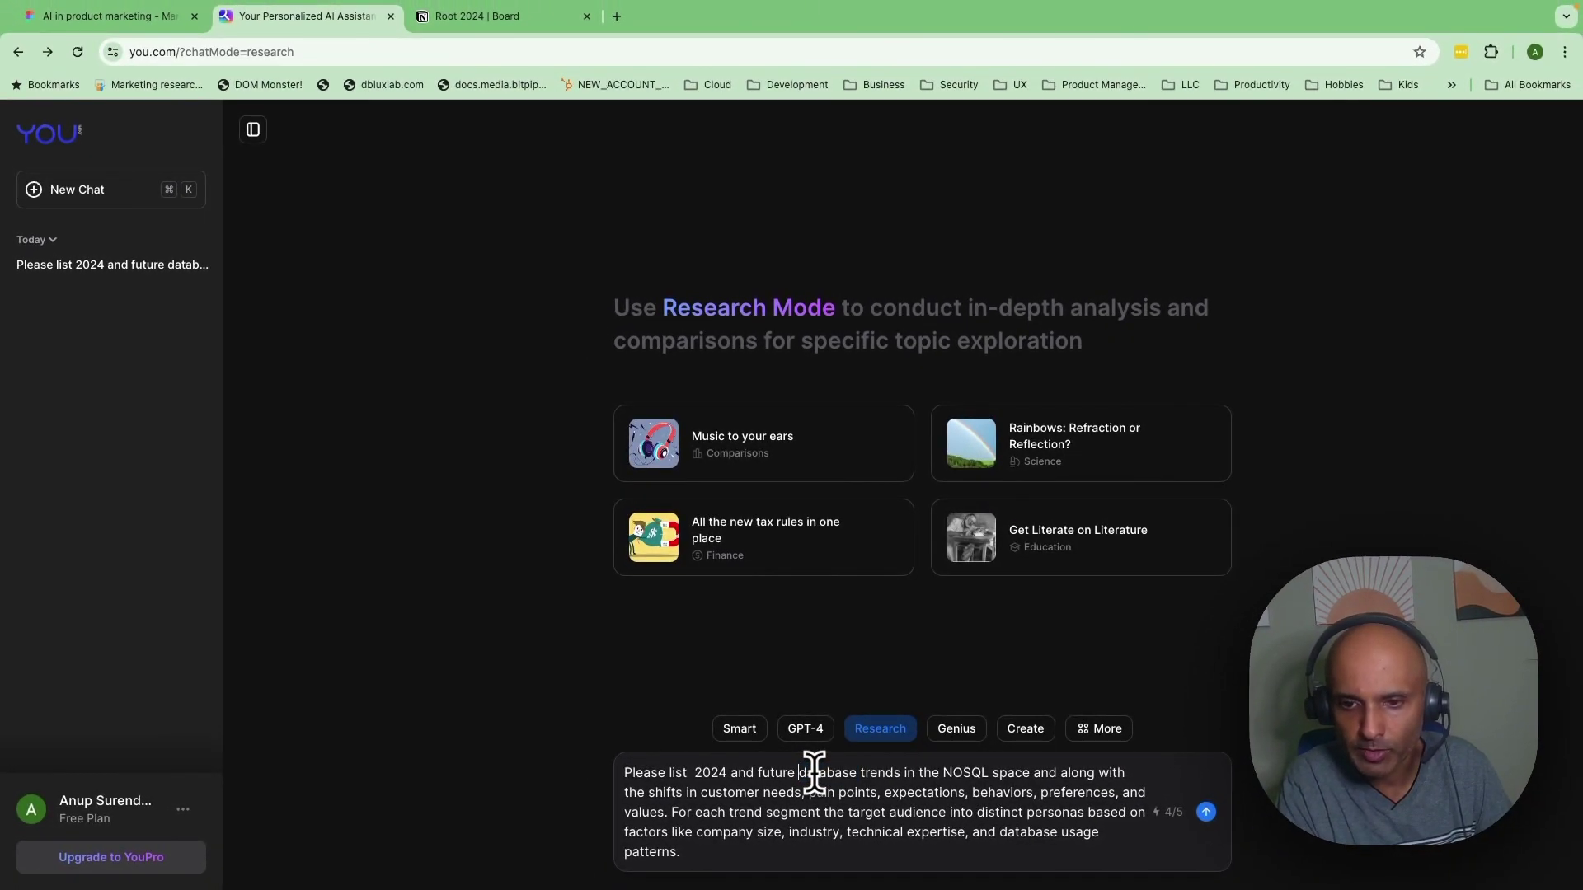
{"action": "type", "text": "<"}
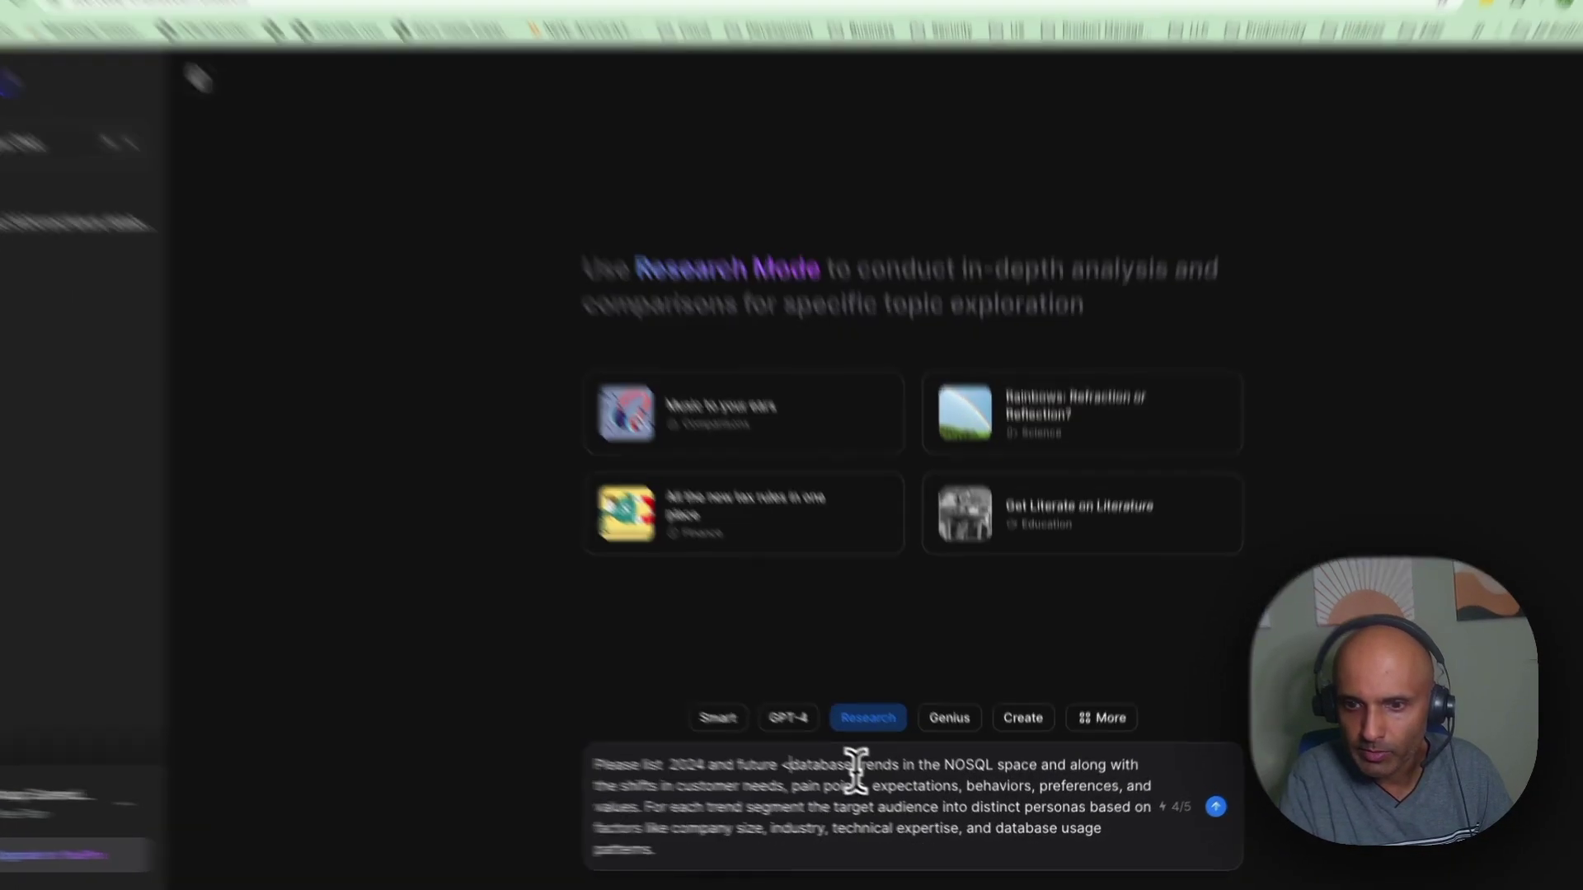
{"action": "type", "text": ">"}
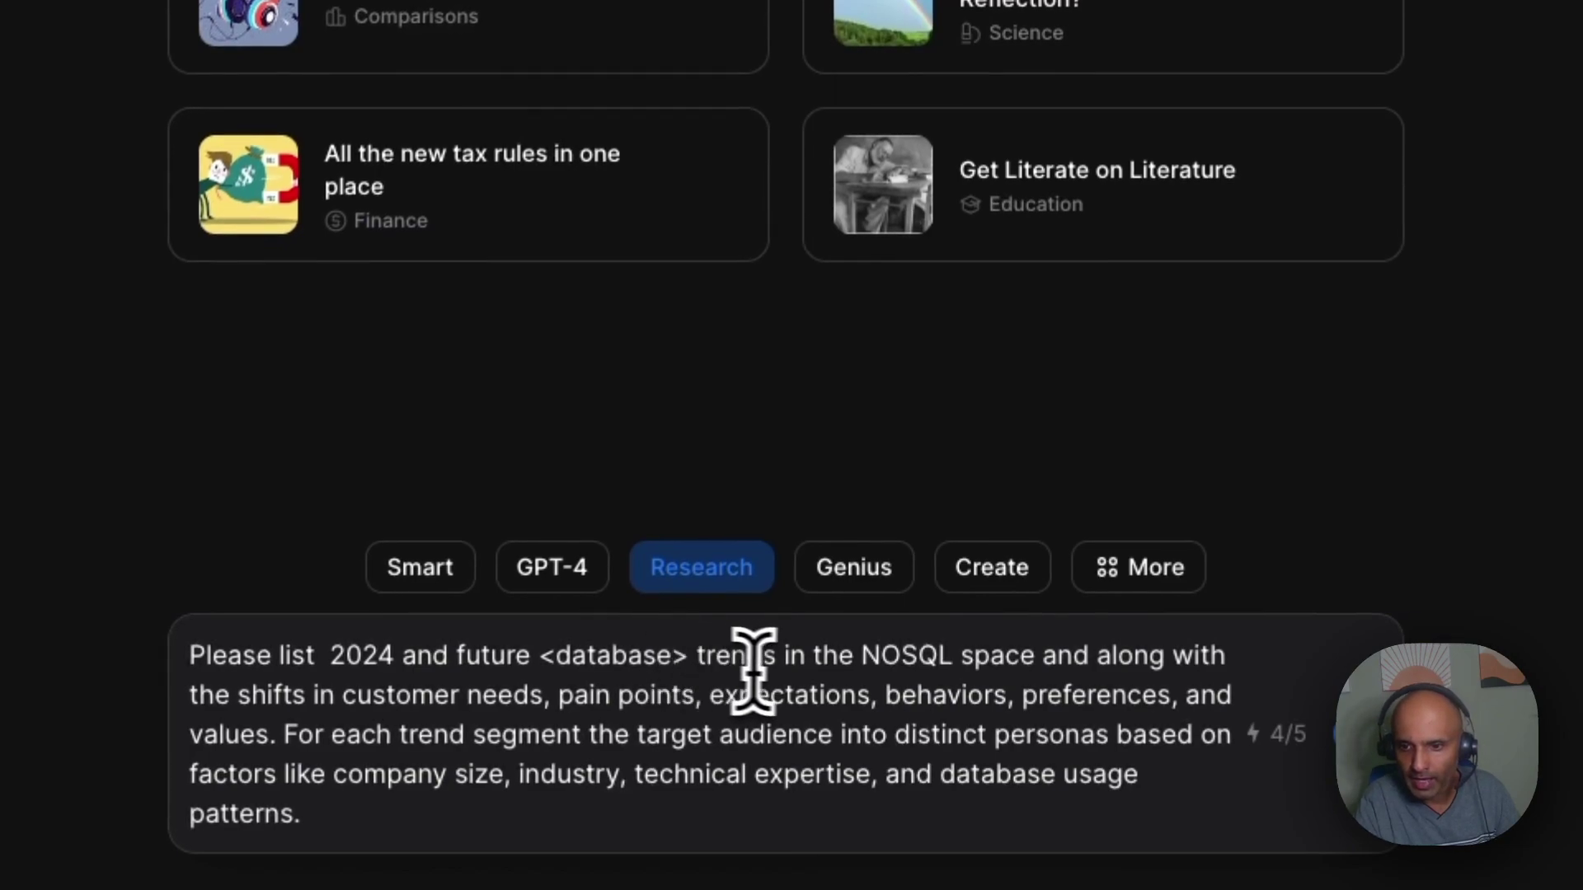
Enclose the word "NOSQL" in the prompt in angle brackets as a placeholder
{"action": "left_click", "coordinate": [861, 655]}
{"action": "type", "text": "<"}
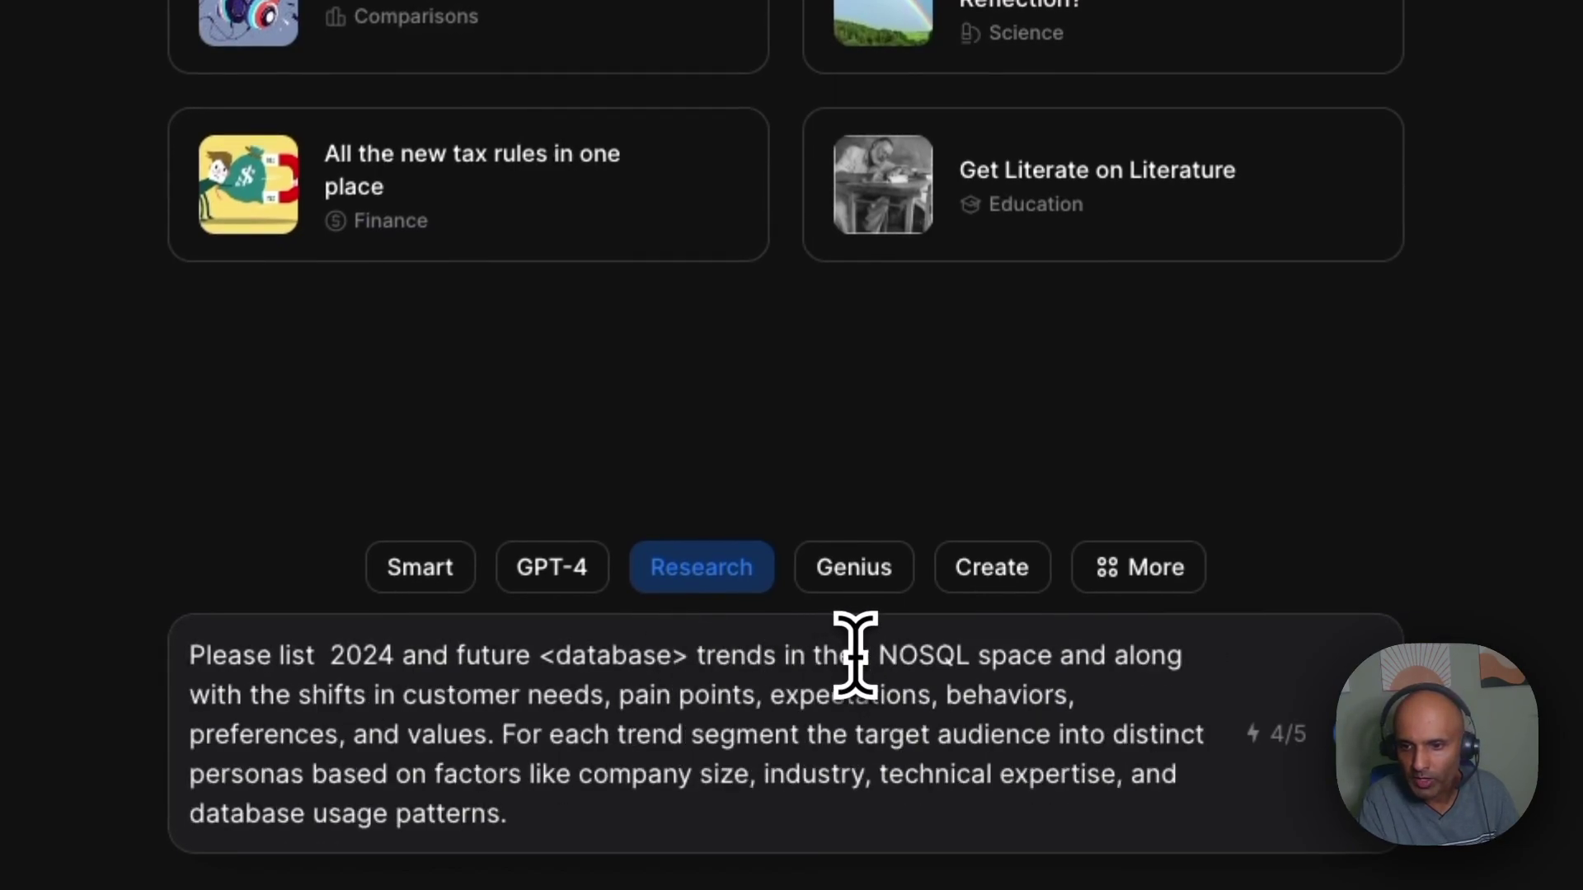
{"action": "type", "text": "k"}
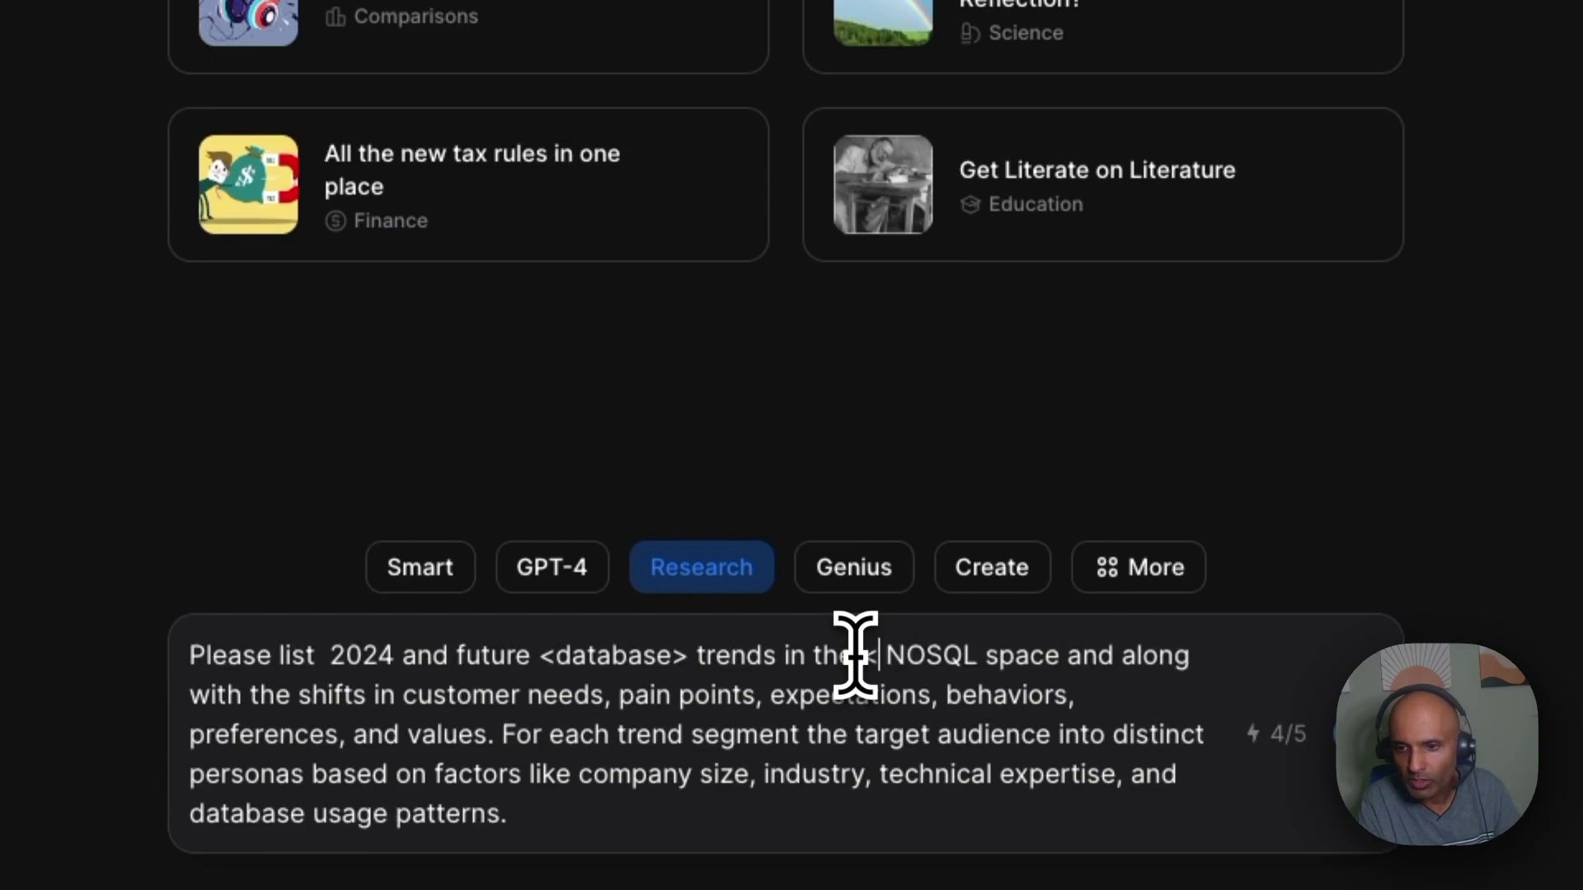
{"action": "key", "text": "Delete"}
{"action": "key", "text": "Right"}
{"action": "key", "text": "Right"}
{"action": "key", "text": "Right"}
{"action": "key", "text": "Right"}
{"action": "key", "text": "Right"}
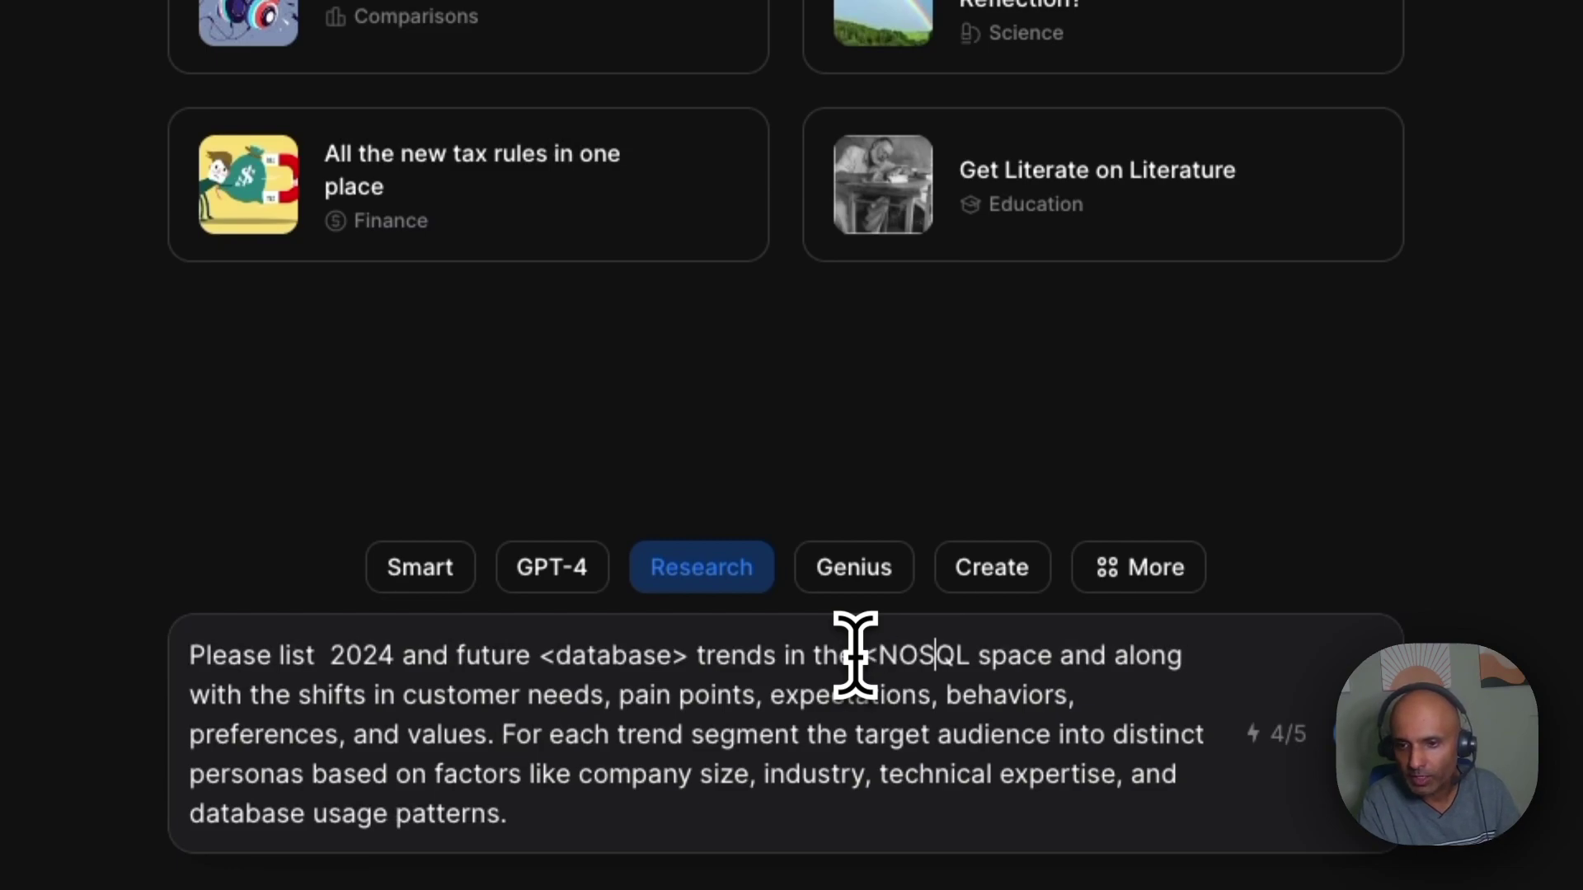
{"action": "type", "text": ">"}
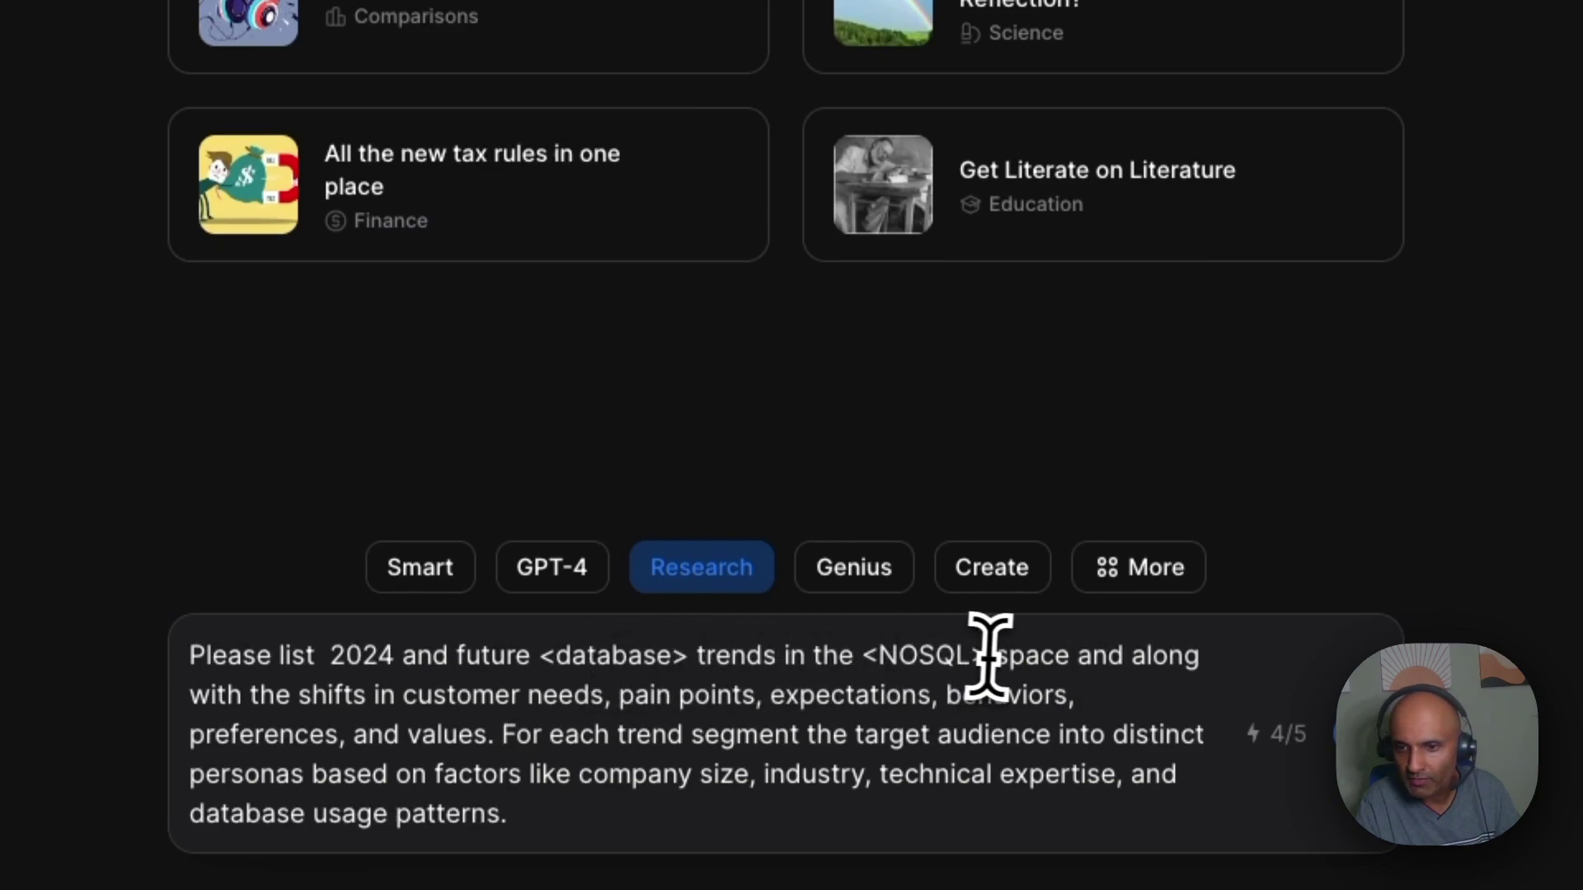
Remove both angle brackets around the word "database" in the prompt's first line
{"action": "double_click", "coordinate": [604, 657]}
{"action": "key", "text": "Right"}
{"action": "key", "text": "Right"}
{"action": "key", "text": "BackSpace"}
{"action": "key", "text": "Left"}
{"action": "key", "text": "Left"}
{"action": "key", "text": "Left"}
{"action": "key", "text": "Left"}
{"action": "key", "text": "Left"}
{"action": "key", "text": "Left"}
{"action": "key", "text": "Left"}
{"action": "key", "text": "Left"}
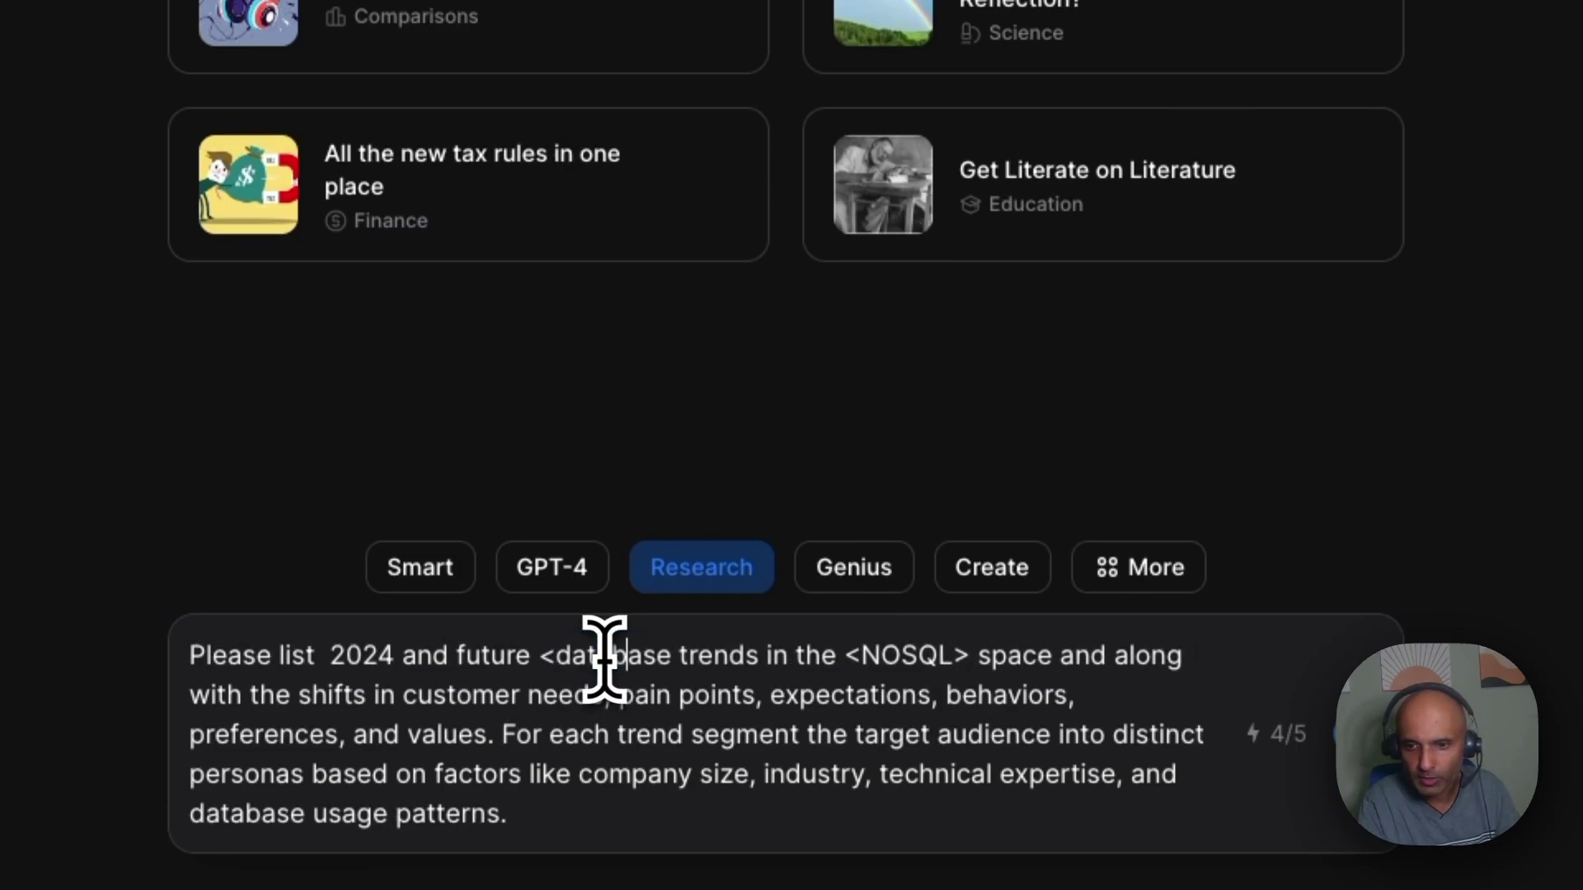
{"action": "key", "text": "BackSpace"}
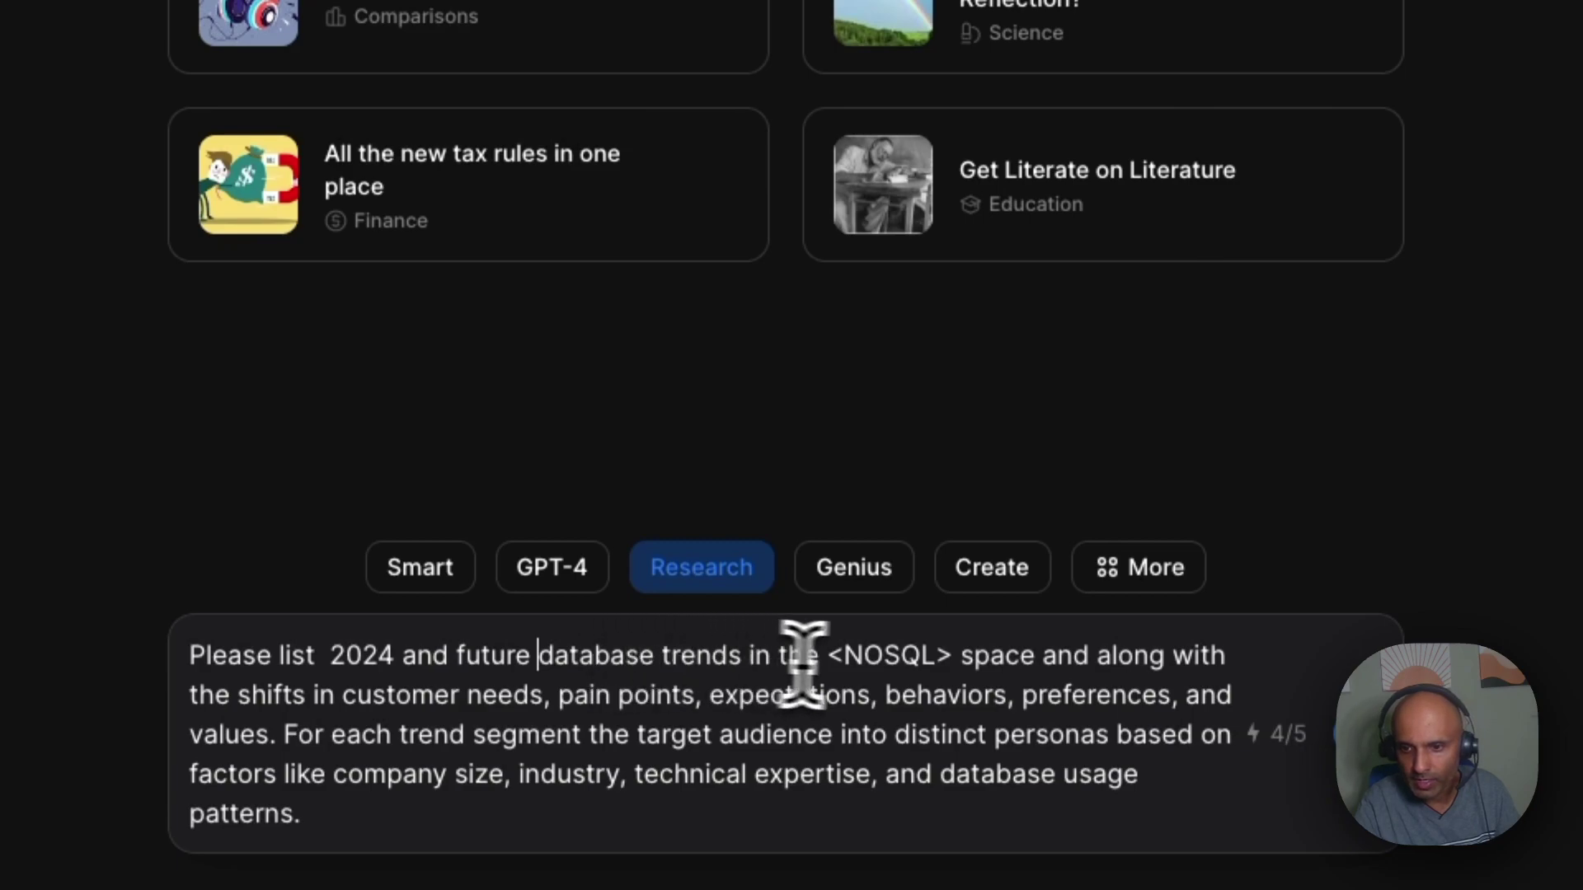
Remove both angle brackets around the word "NOSQL" in the prompt's first line
{"action": "left_click", "coordinate": [839, 651]}
{"action": "key", "text": "BackSpace"}
{"action": "key", "text": "Right"}
{"action": "key", "text": "Right"}
{"action": "key", "text": "Right"}
{"action": "key", "text": "Right"}
{"action": "key", "text": "Right"}
{"action": "key", "text": "Right"}
{"action": "key", "text": "BackSpace"}
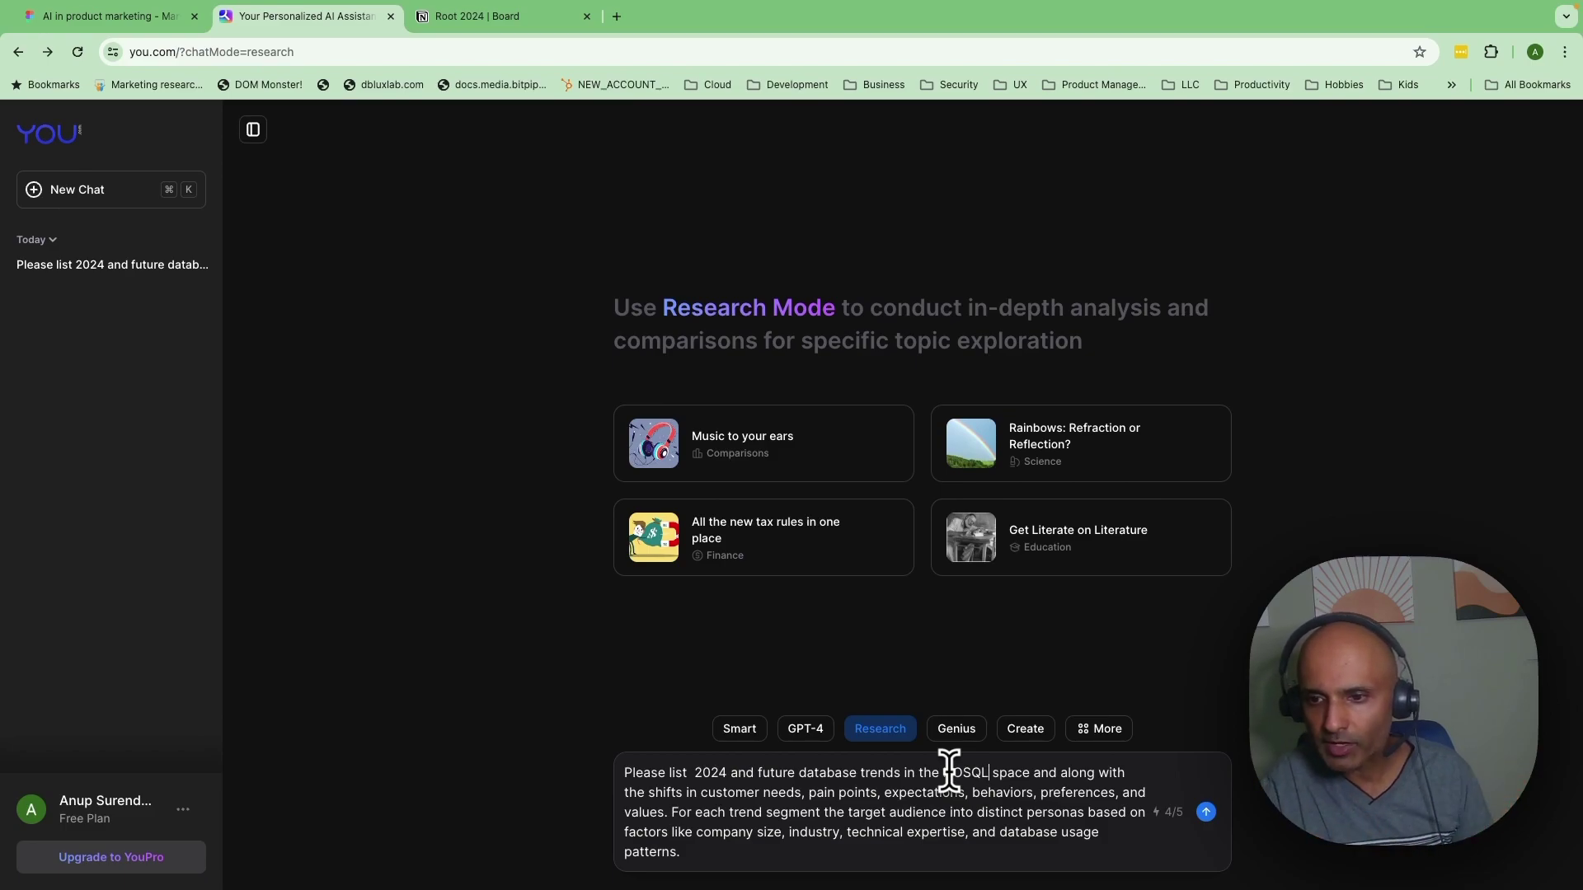
Delete the final word "patterns." so the prompt ends with "database usage", and submit it in Research mode
{"action": "left_click", "coordinate": [1099, 831]}
{"action": "key", "text": "Delete"}
{"action": "key", "text": "Delete"}
{"action": "key", "text": "Delete"}
{"action": "key", "text": "Delete"}
{"action": "key", "text": "Delete"}
{"action": "key", "text": "Delete"}
{"action": "key", "text": "Delete"}
{"action": "key", "text": "Delete"}
{"action": "key", "text": "Delete"}
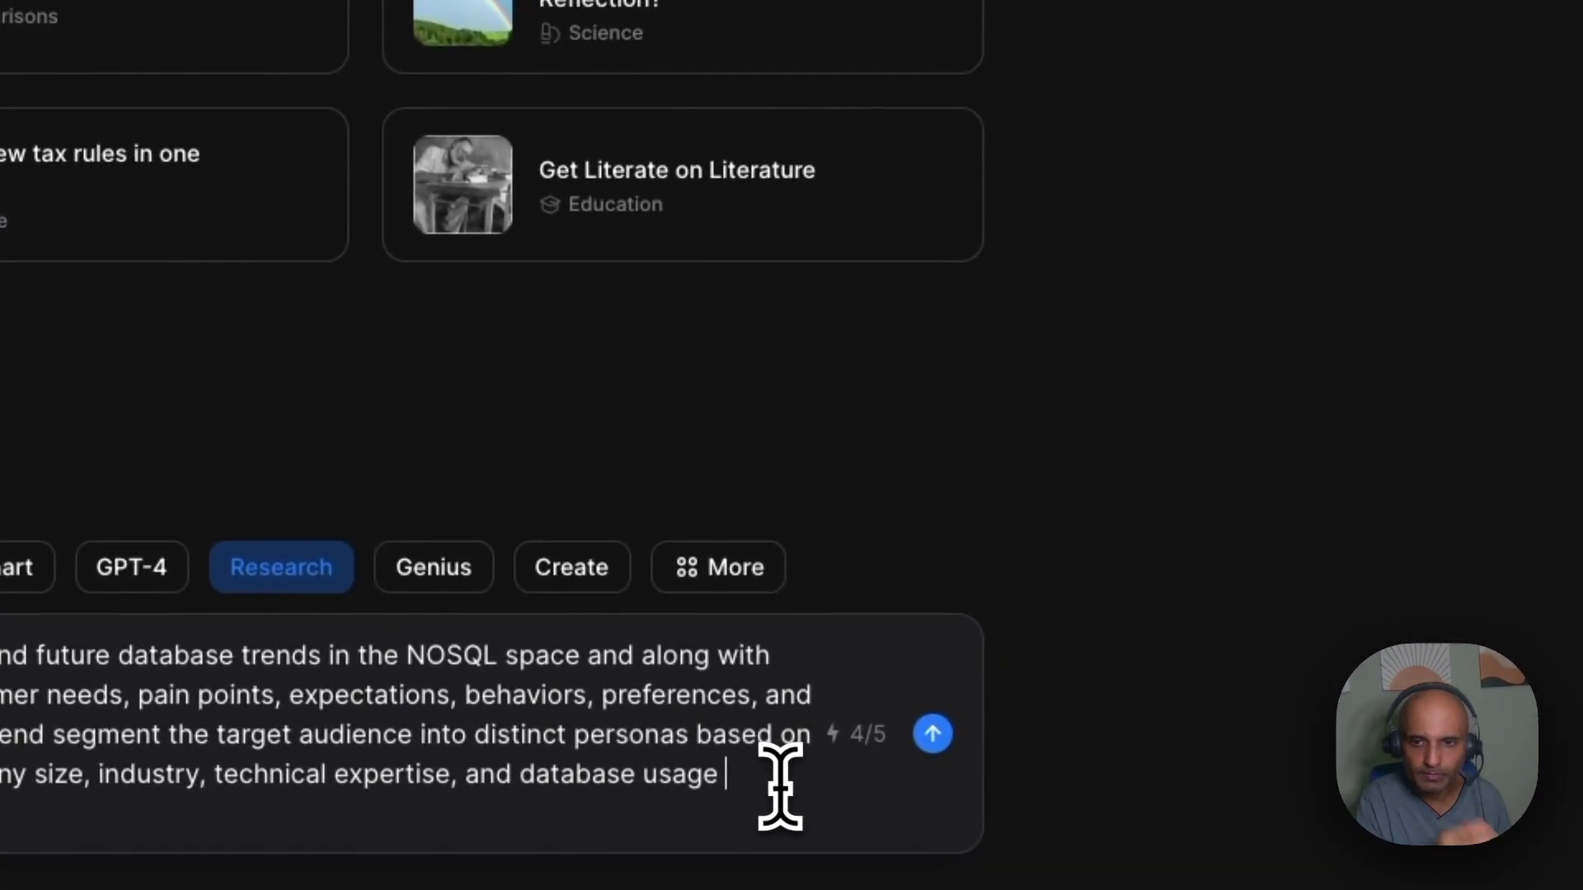
{"action": "key", "text": "Return"}
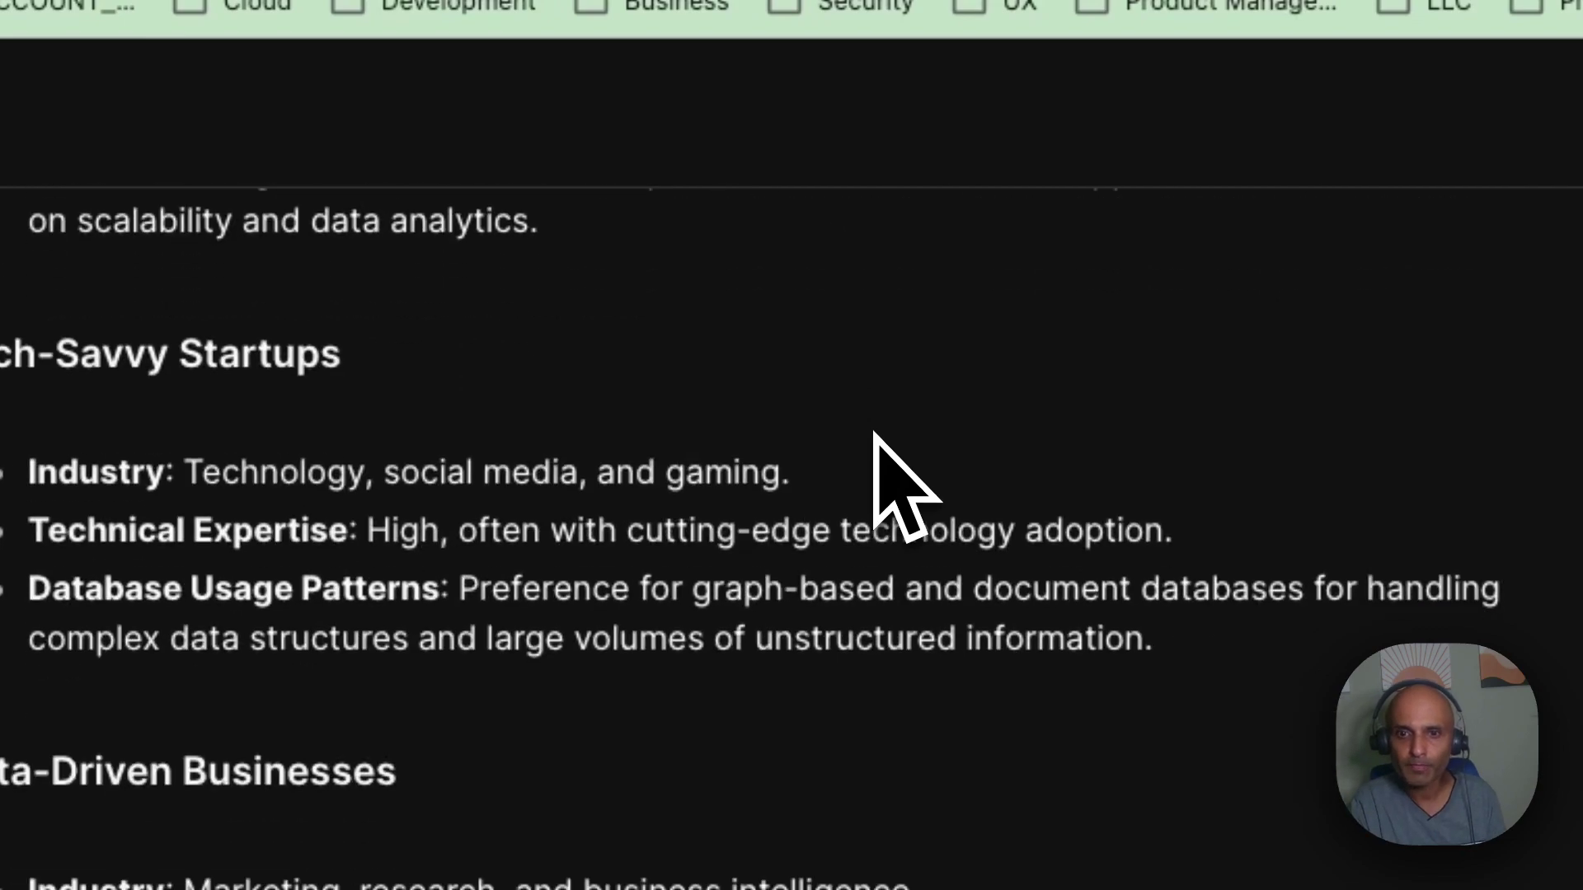
Examine the Target Audience Personas section of the answer, covering the industry, technical expertise and database usage patterns of each persona
{"action": "scroll", "coordinate": [830, 565], "scroll_direction": "up", "scroll_amount": 10}
{"action": "scroll", "coordinate": [840, 577], "scroll_direction": "up", "scroll_amount": 5}
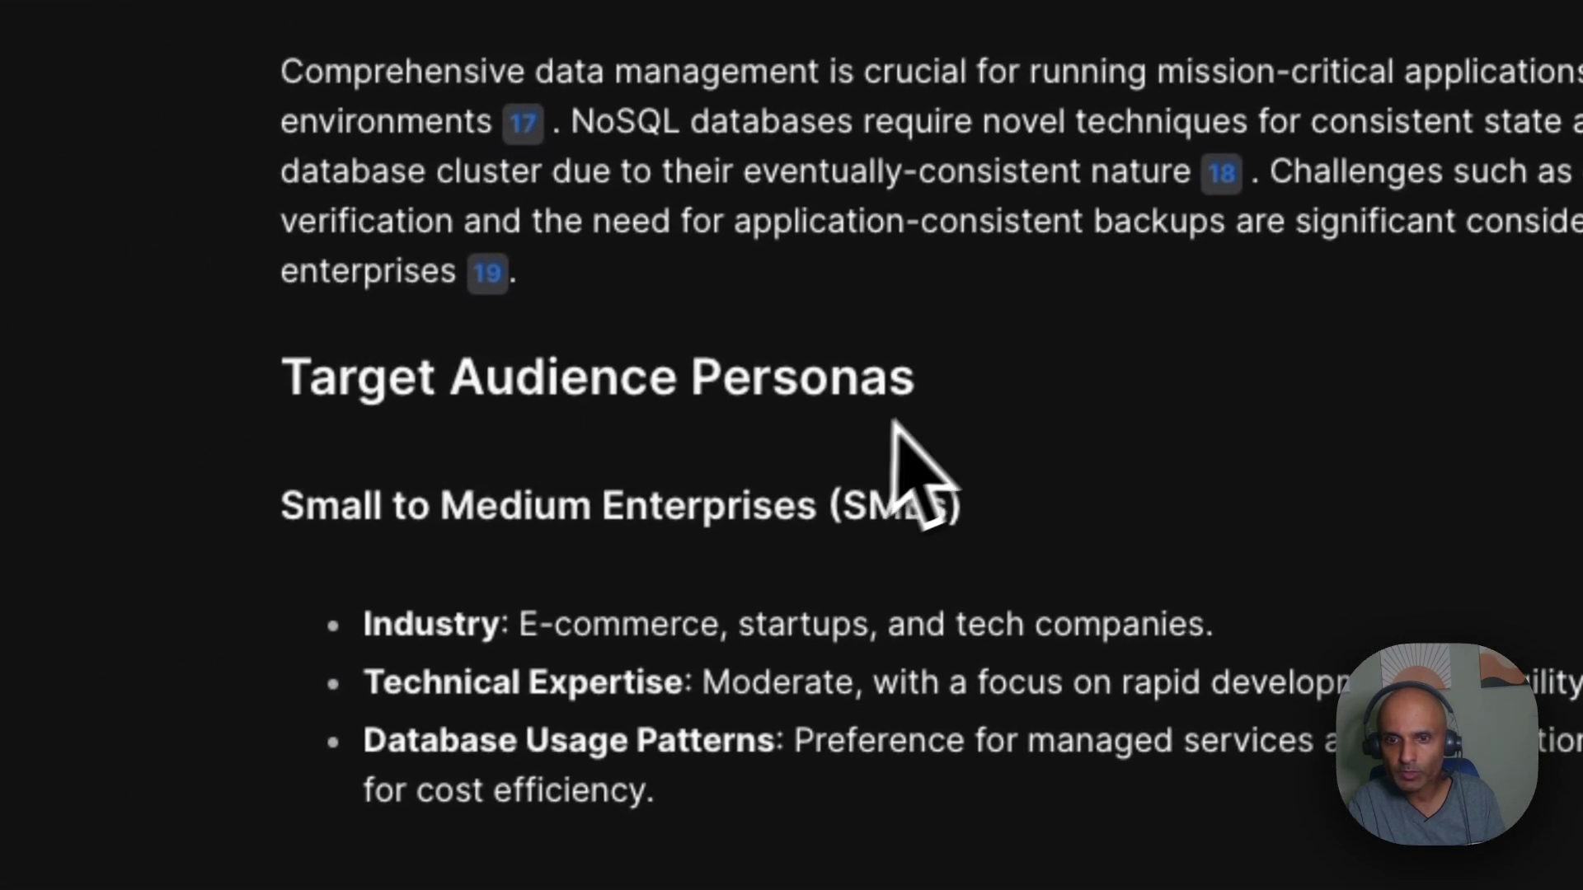
{"action": "scroll", "coordinate": [664, 548], "scroll_direction": "down", "scroll_amount": 1}
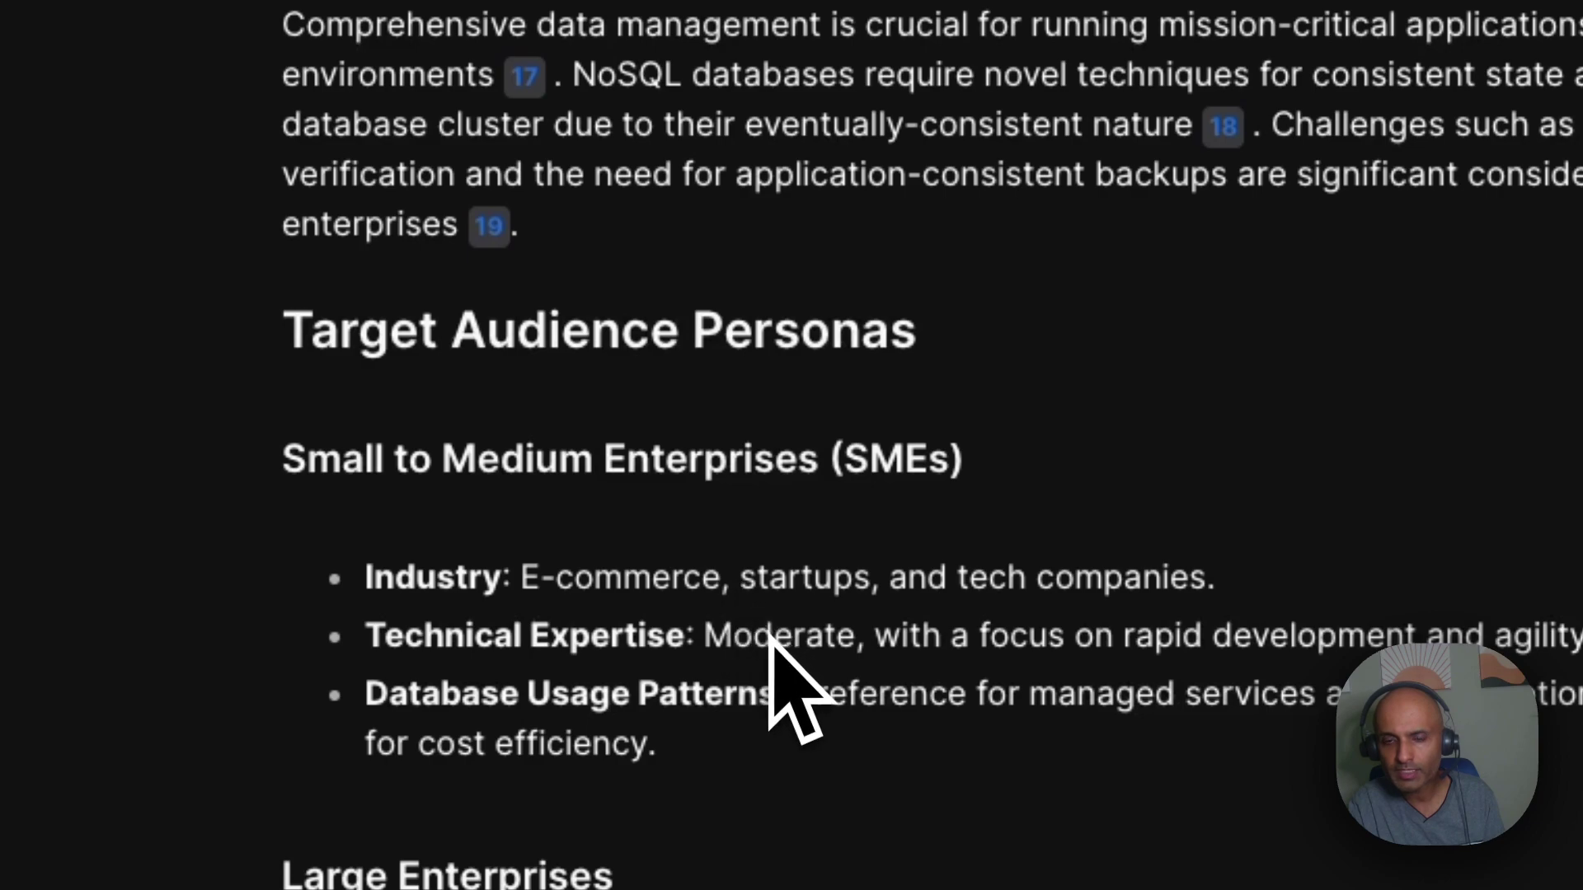
{"action": "scroll", "coordinate": [770, 637], "scroll_direction": "down", "scroll_amount": 5}
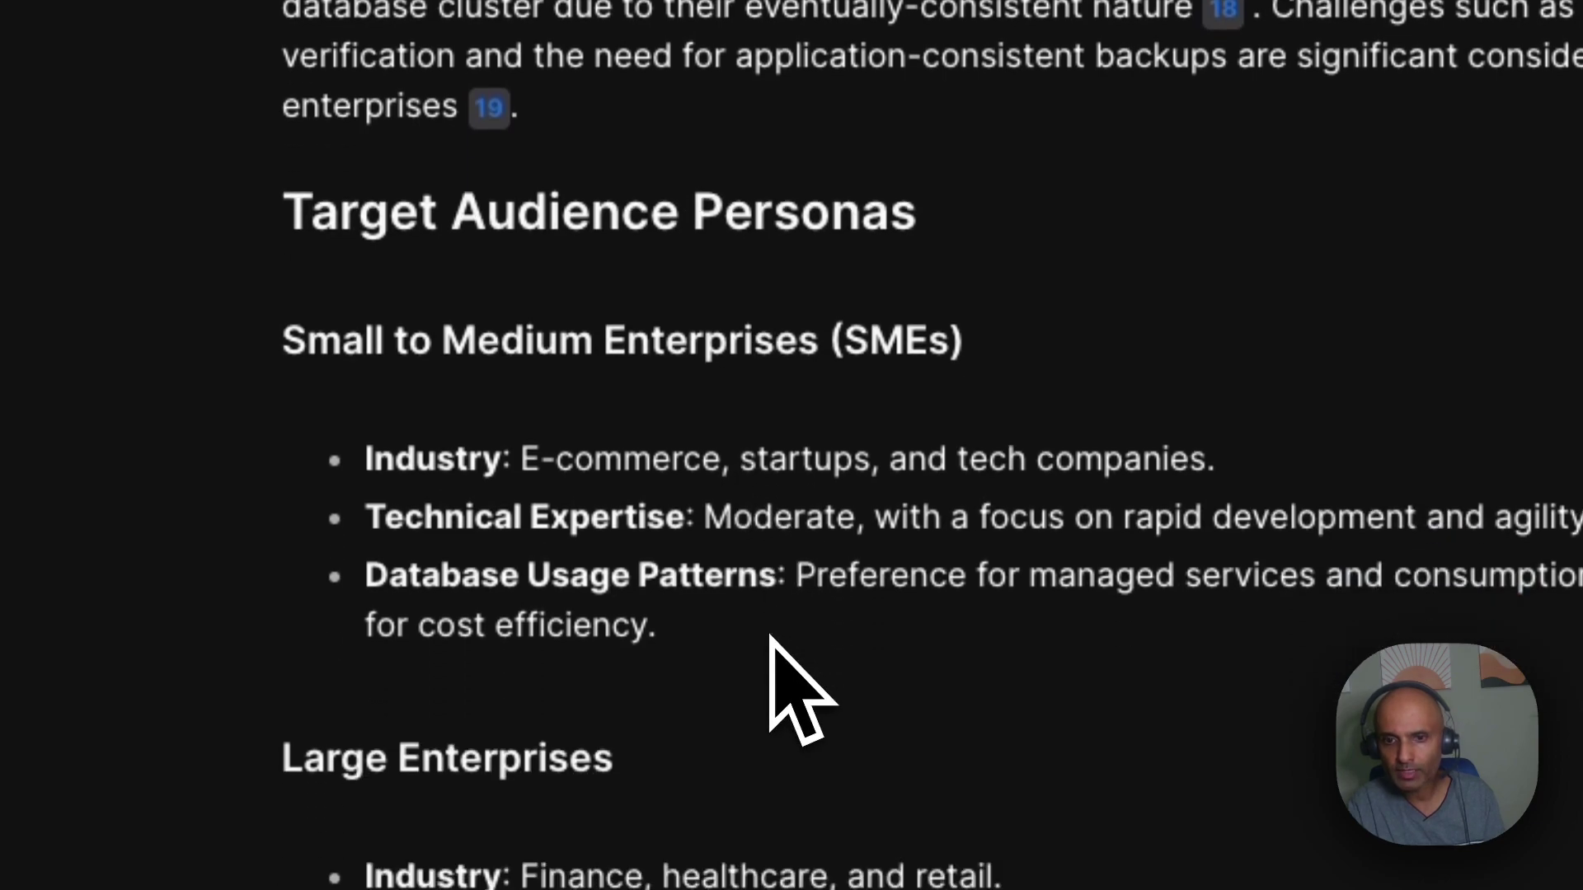
{"action": "scroll", "coordinate": [771, 636], "scroll_direction": "down", "scroll_amount": 10}
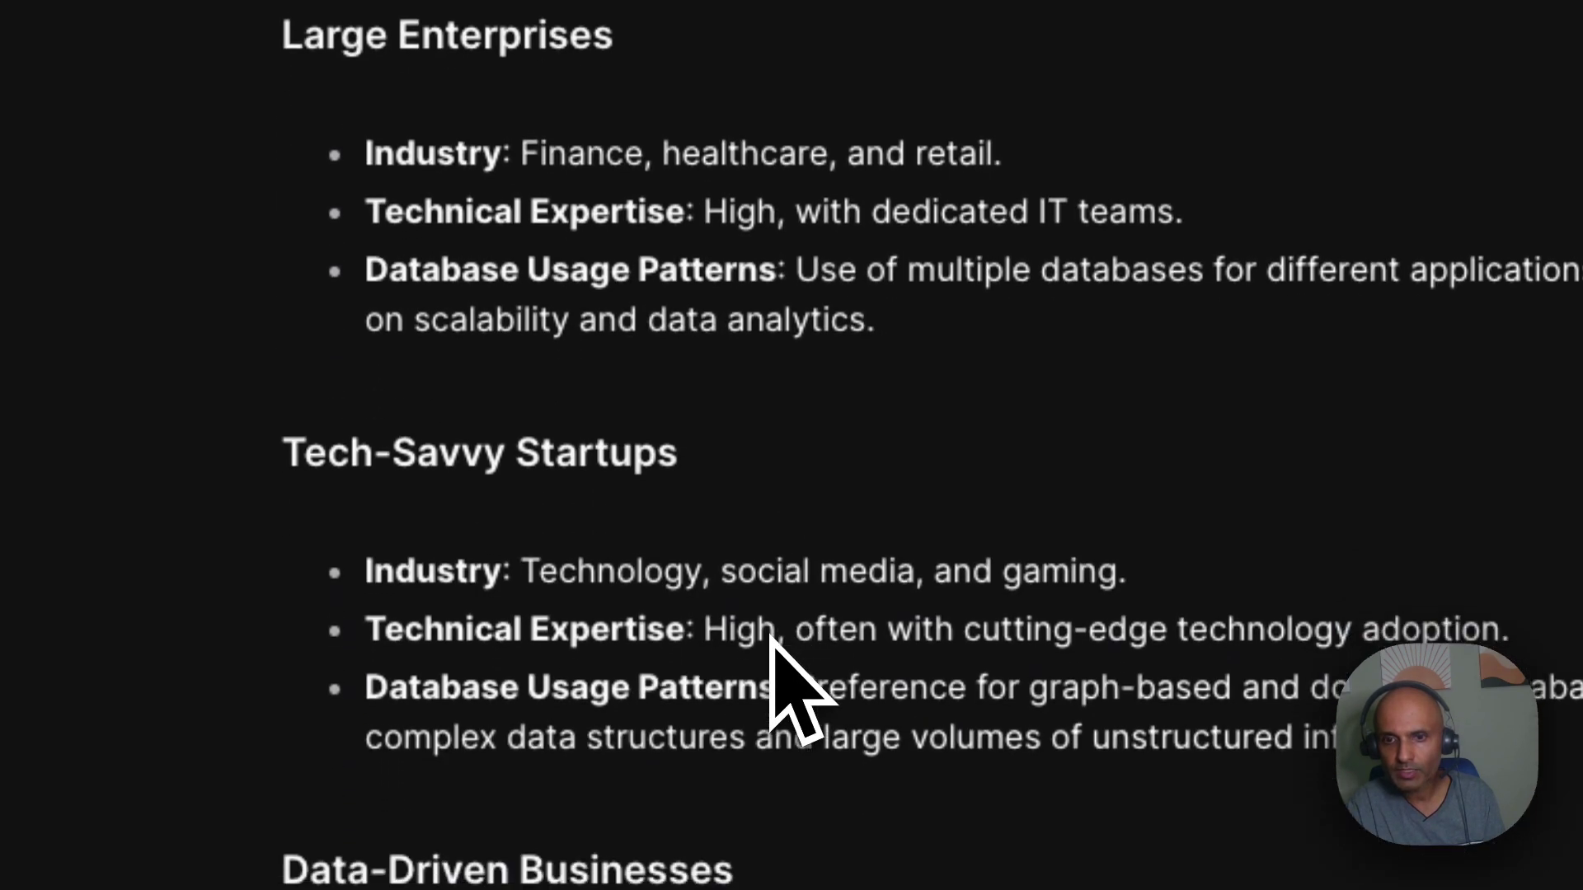
{"action": "scroll", "coordinate": [770, 637], "scroll_direction": "down", "scroll_amount": 8}
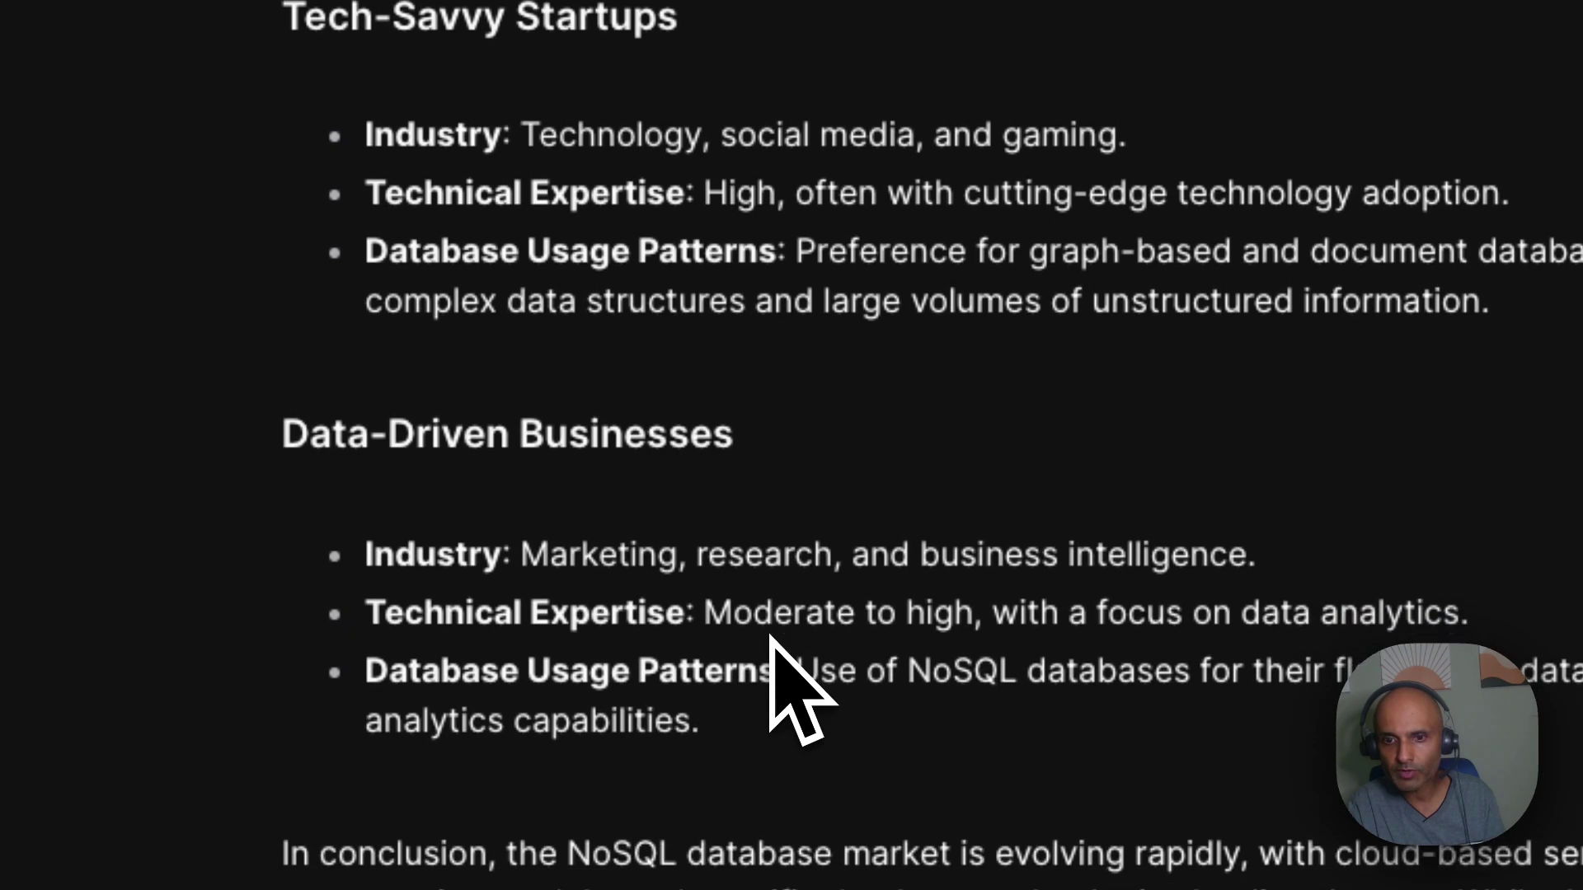
{"action": "scroll", "coordinate": [771, 636], "scroll_direction": "up", "scroll_amount": 20}
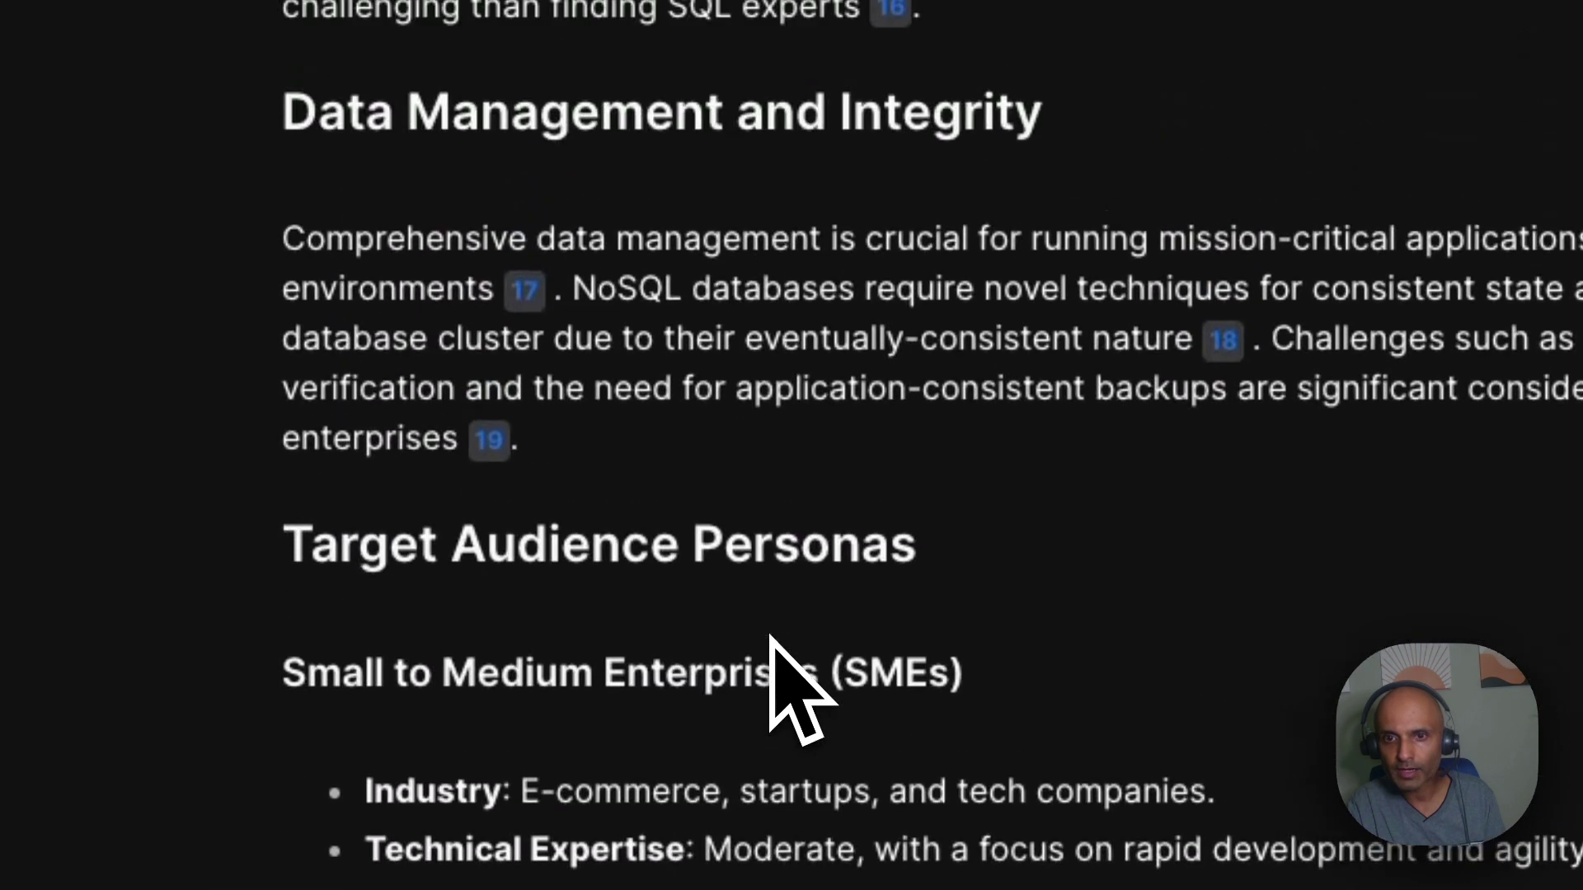
{"action": "scroll", "coordinate": [771, 636], "scroll_direction": "down", "scroll_amount": 6}
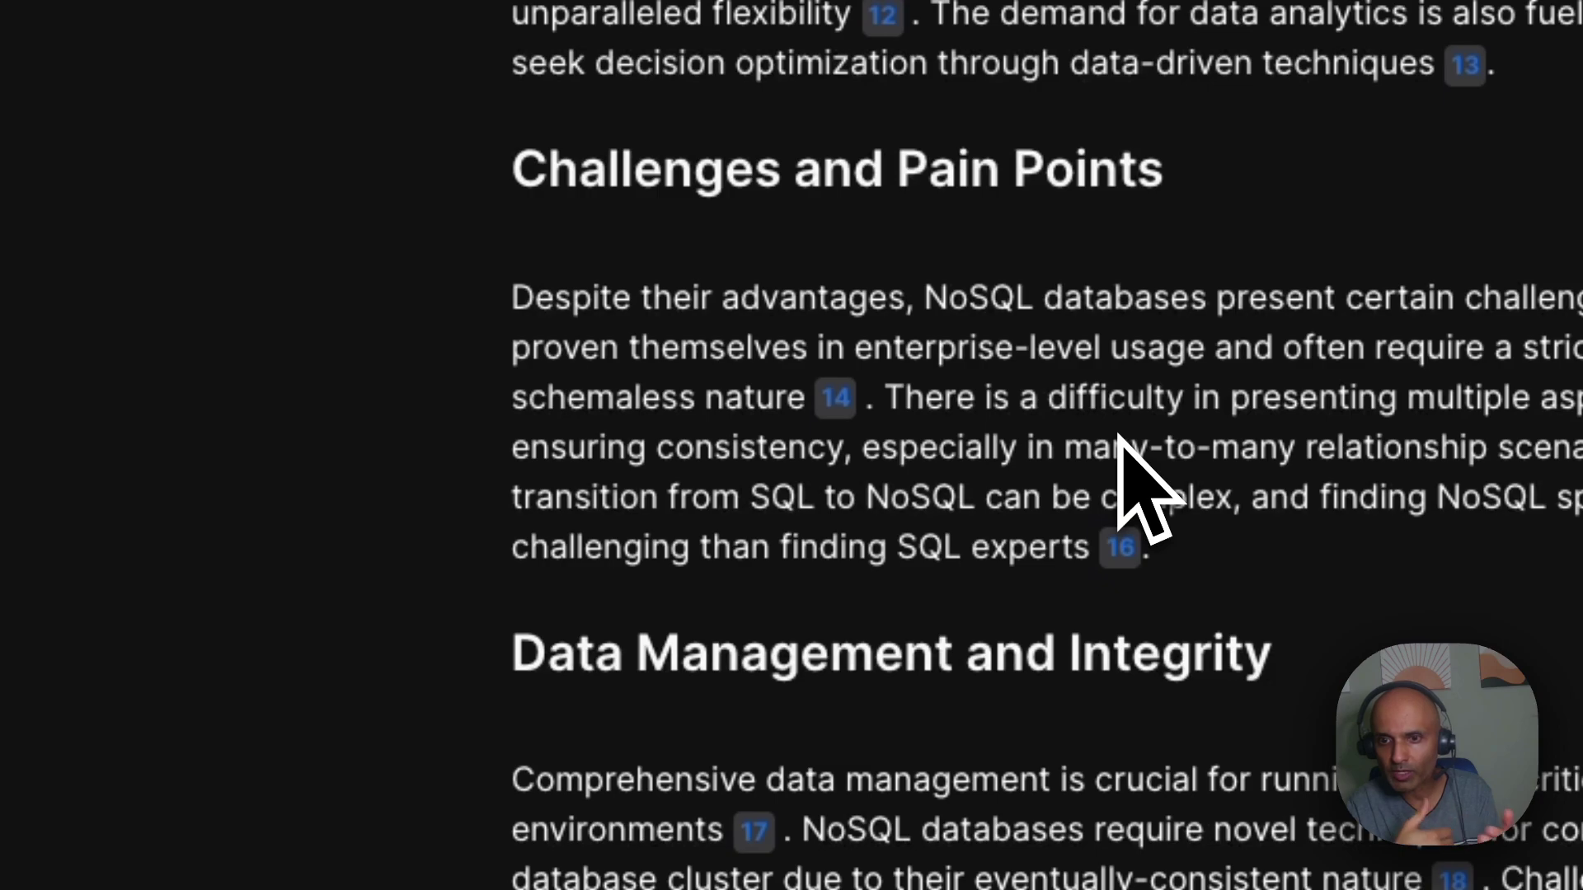
Review the full answer from the database trends, market growth and pain points through to the personas and conclusion
{"action": "scroll", "coordinate": [1119, 434], "scroll_direction": "up", "scroll_amount": 8}
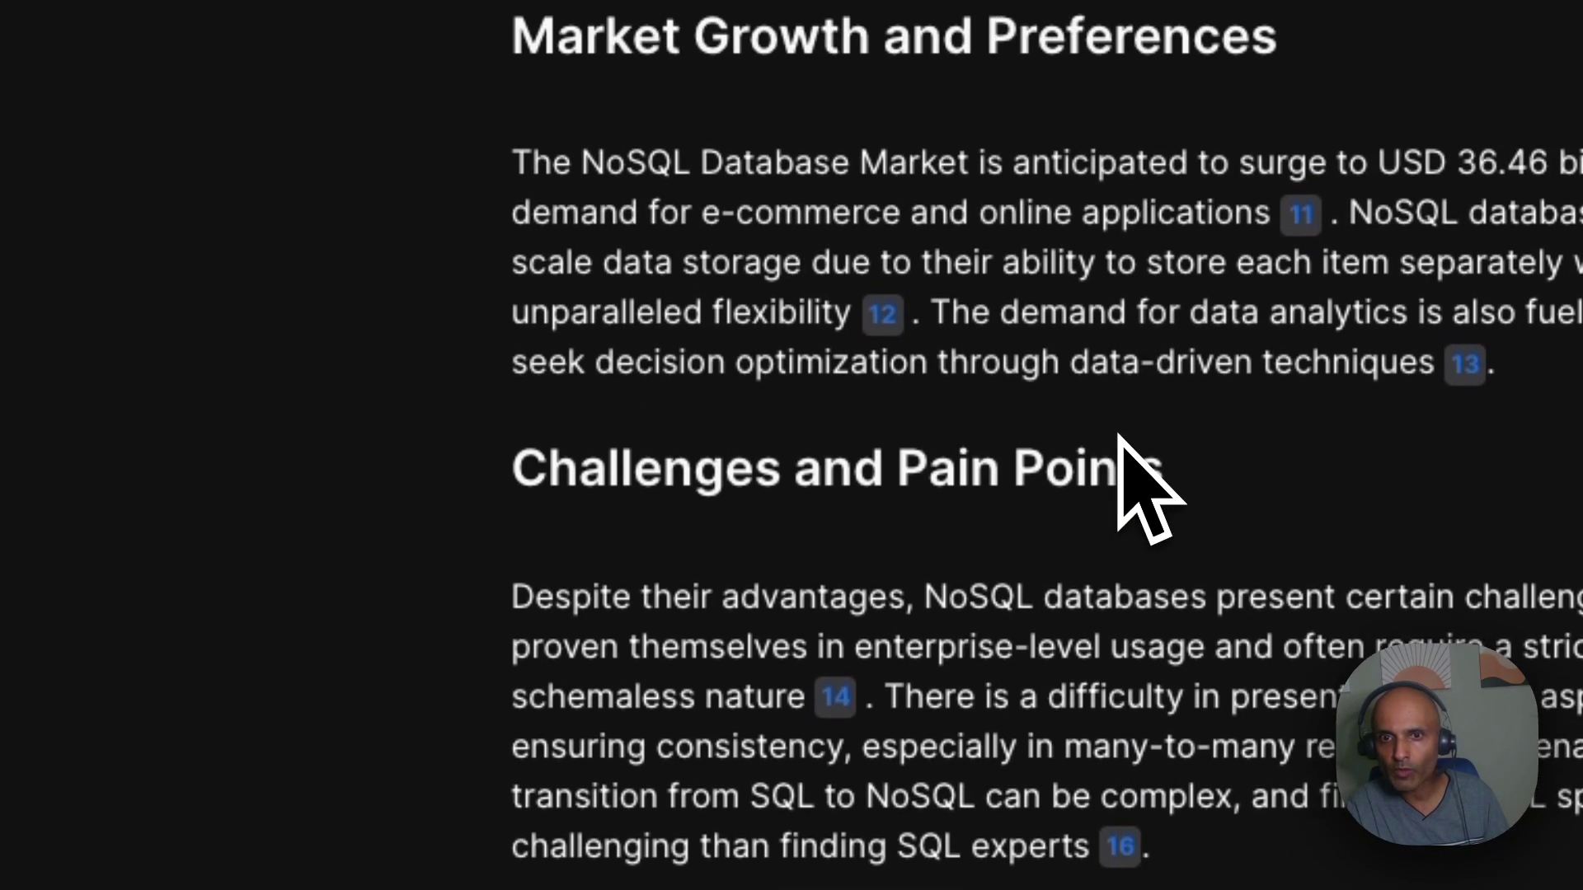
{"action": "scroll", "coordinate": [1118, 435], "scroll_direction": "up", "scroll_amount": 10}
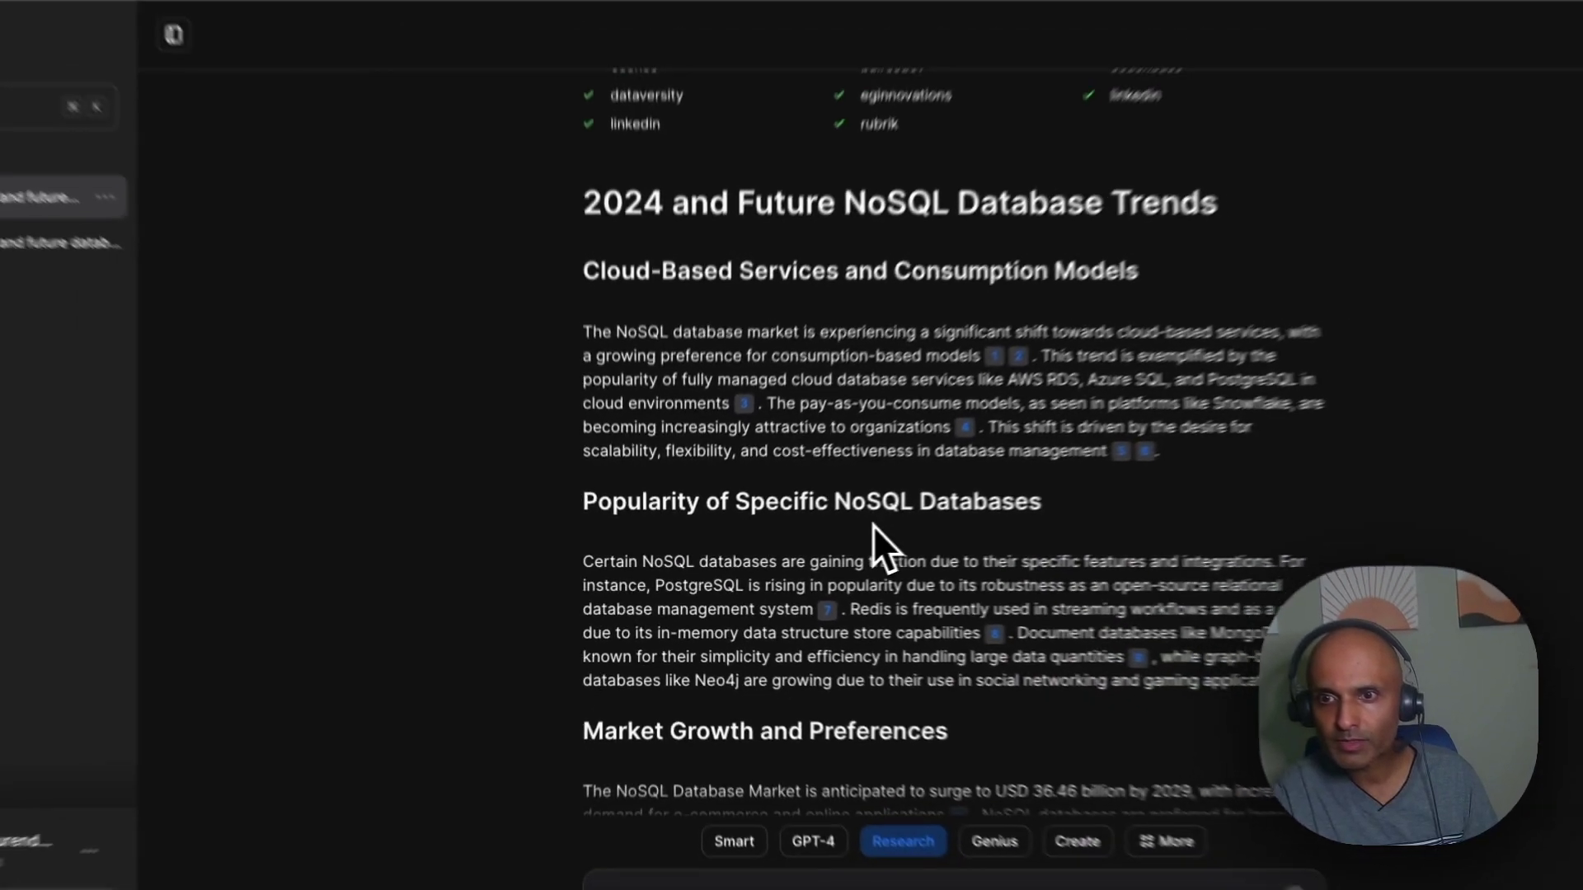
{"action": "scroll", "coordinate": [872, 535], "scroll_direction": "down", "scroll_amount": 1}
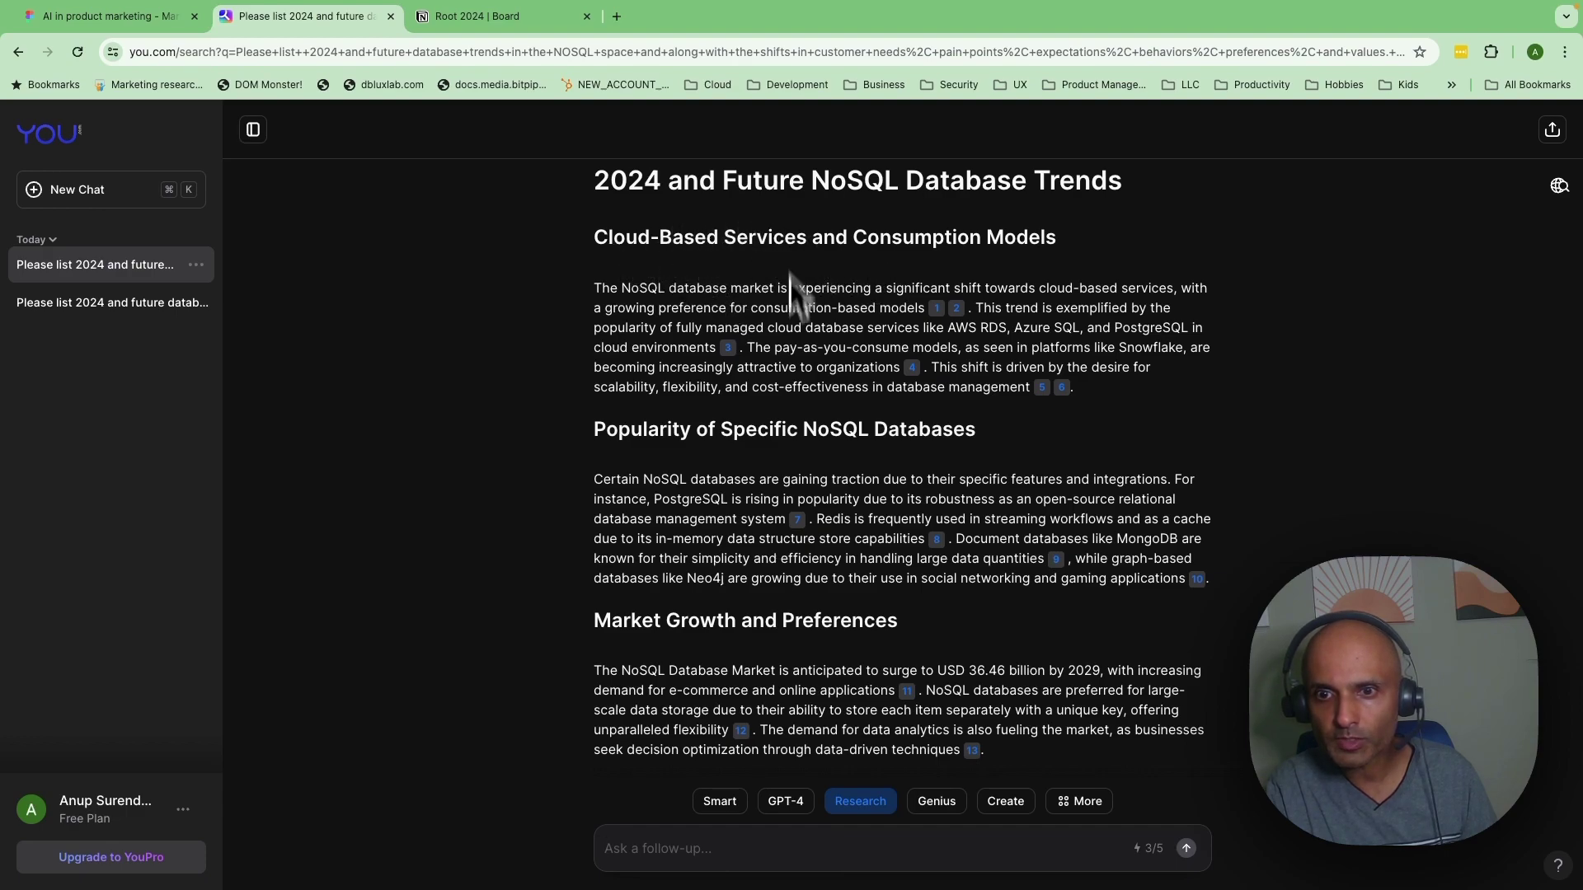
{"action": "scroll", "coordinate": [795, 447], "scroll_direction": "down", "scroll_amount": 2}
{"action": "scroll", "coordinate": [795, 447], "scroll_direction": "down", "scroll_amount": 5}
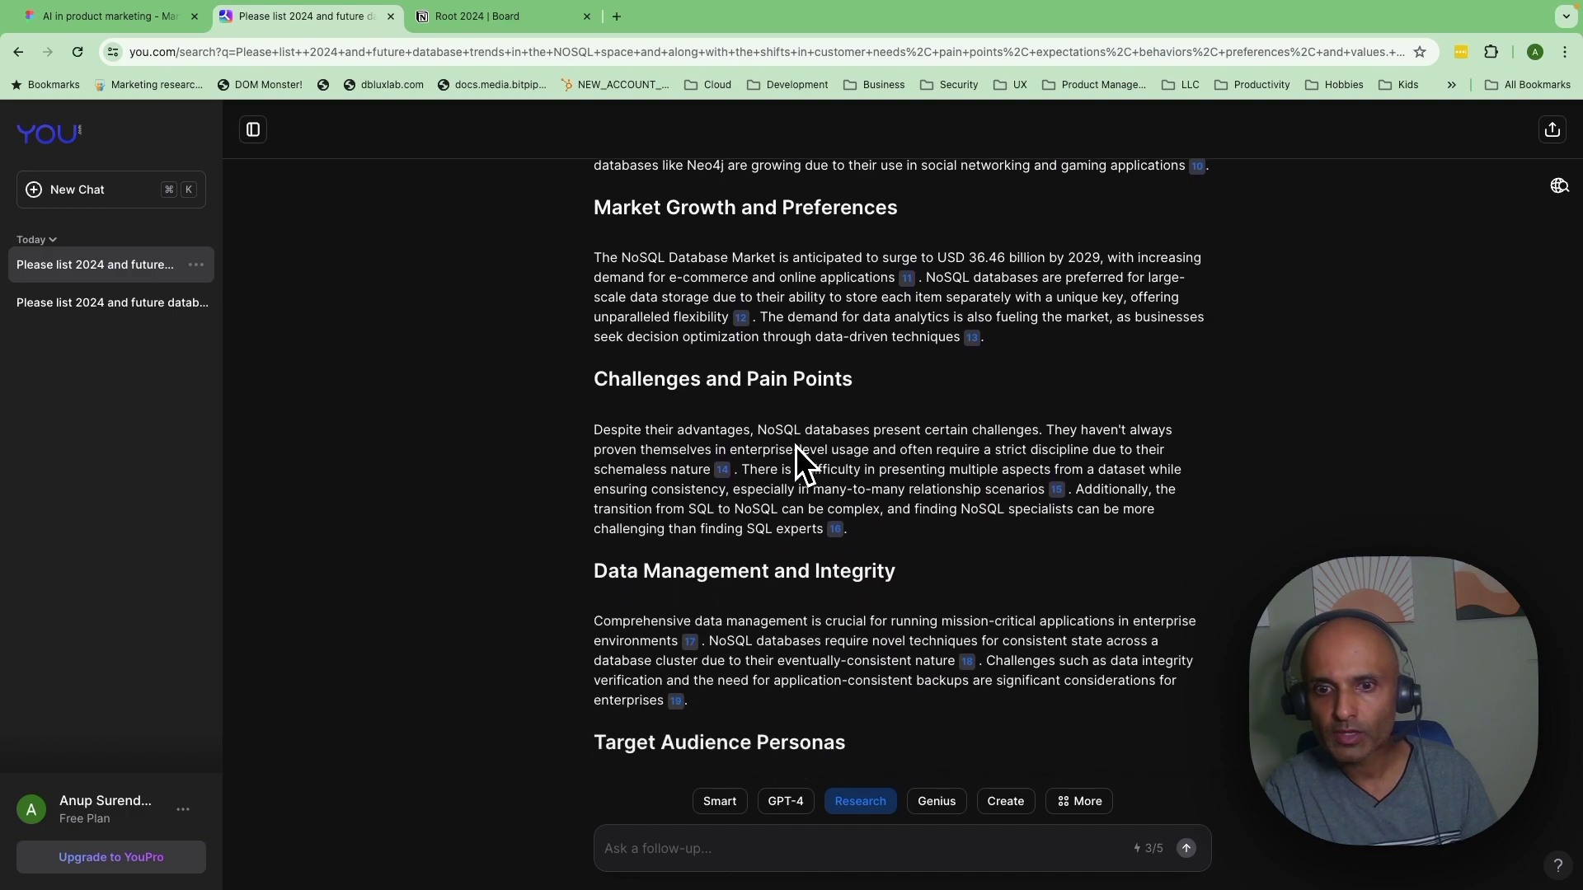
{"action": "scroll", "coordinate": [795, 447], "scroll_direction": "down", "scroll_amount": 5}
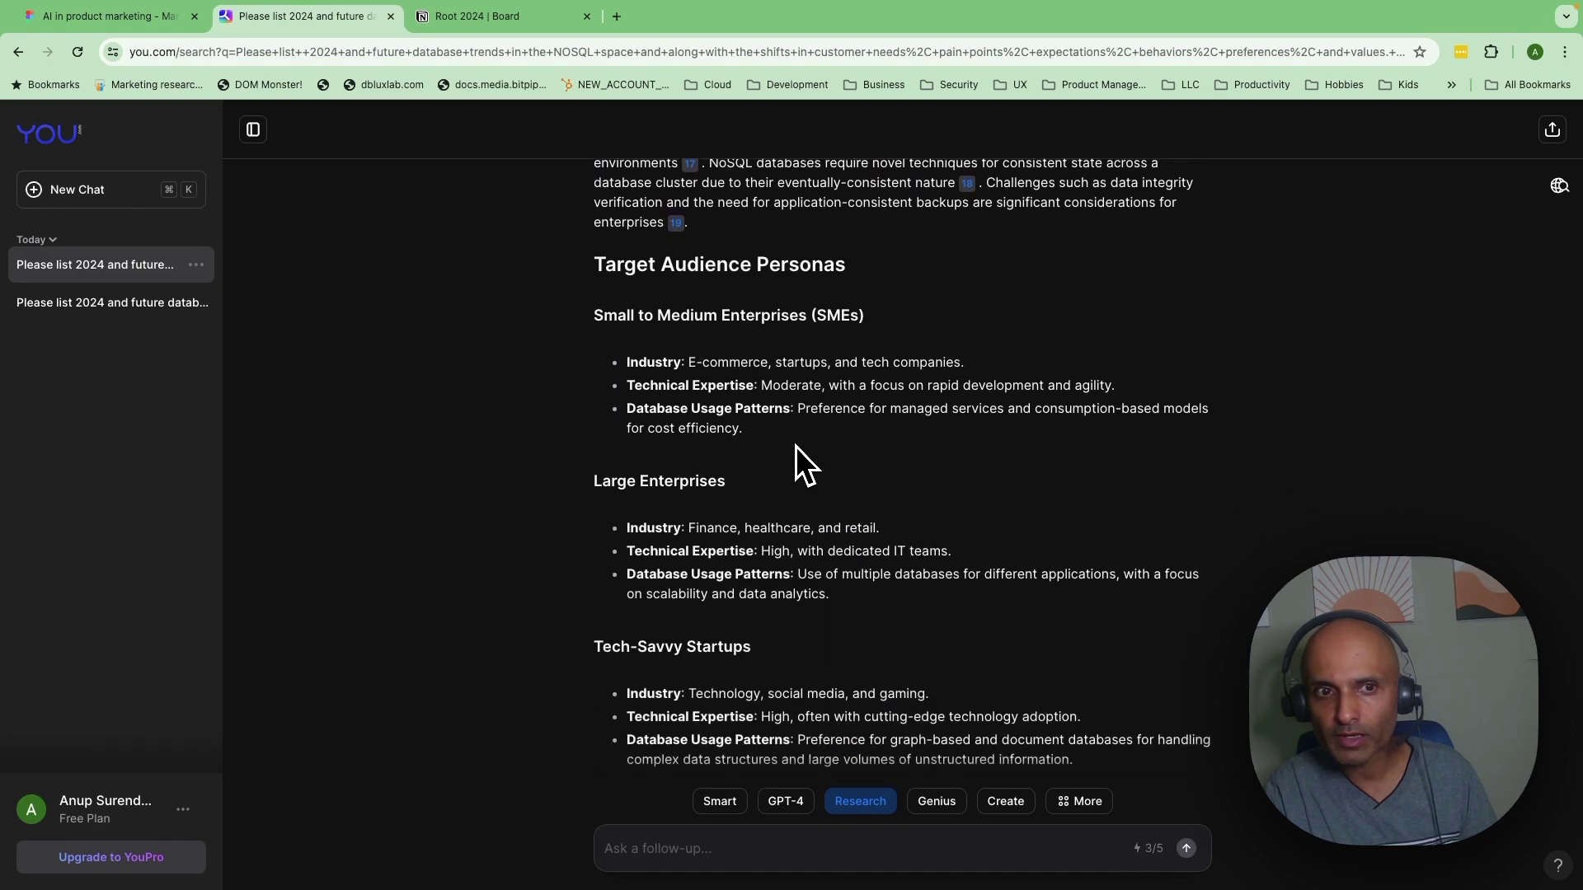
{"action": "scroll", "coordinate": [795, 447], "scroll_direction": "down", "scroll_amount": 2}
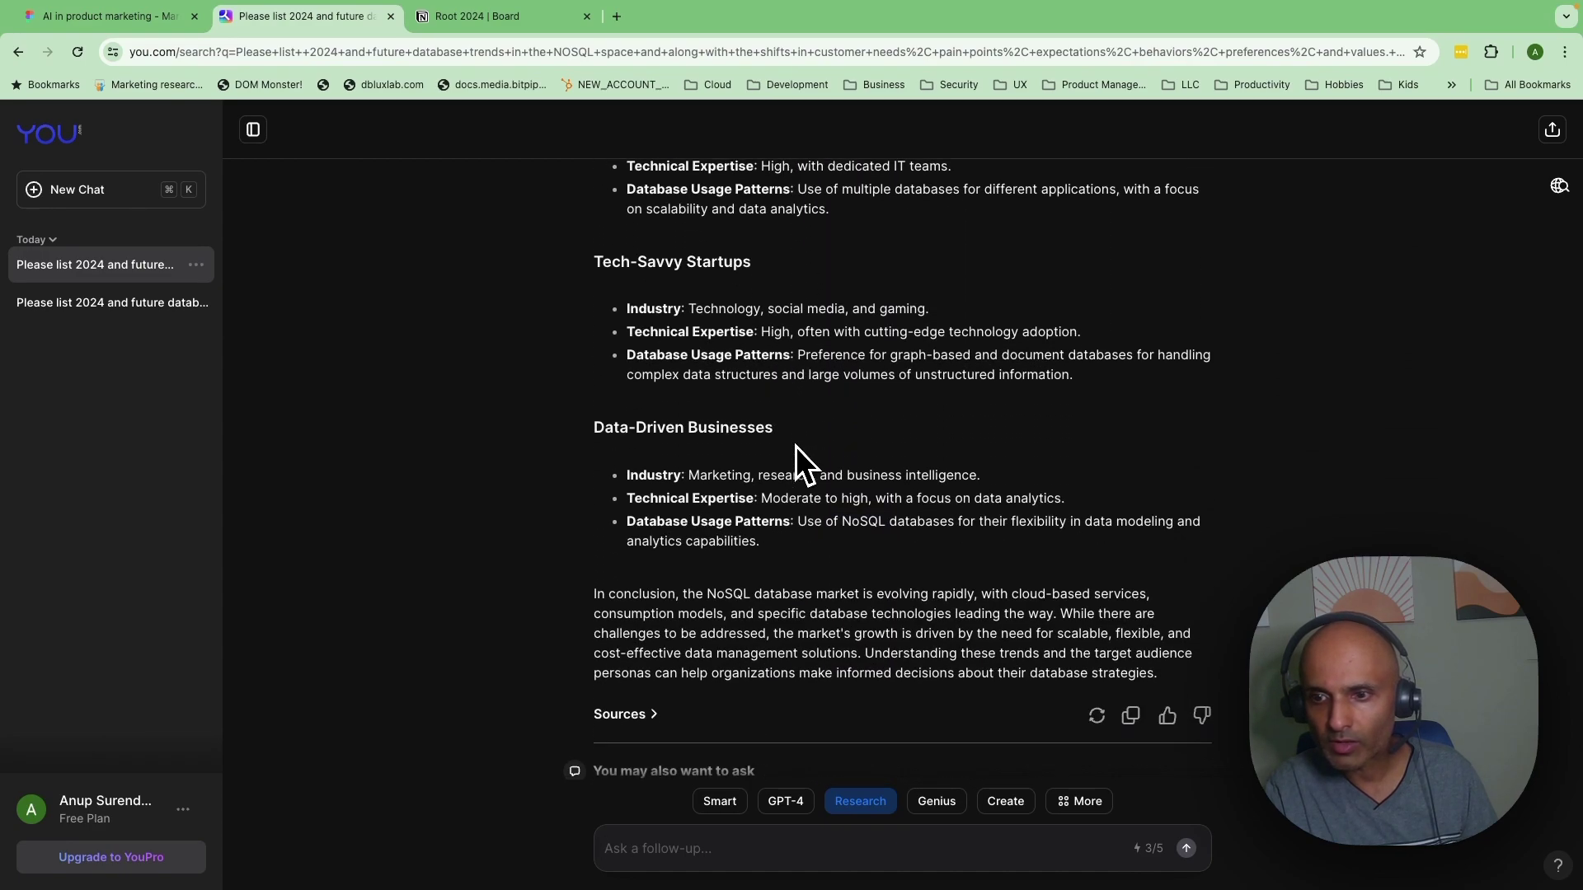